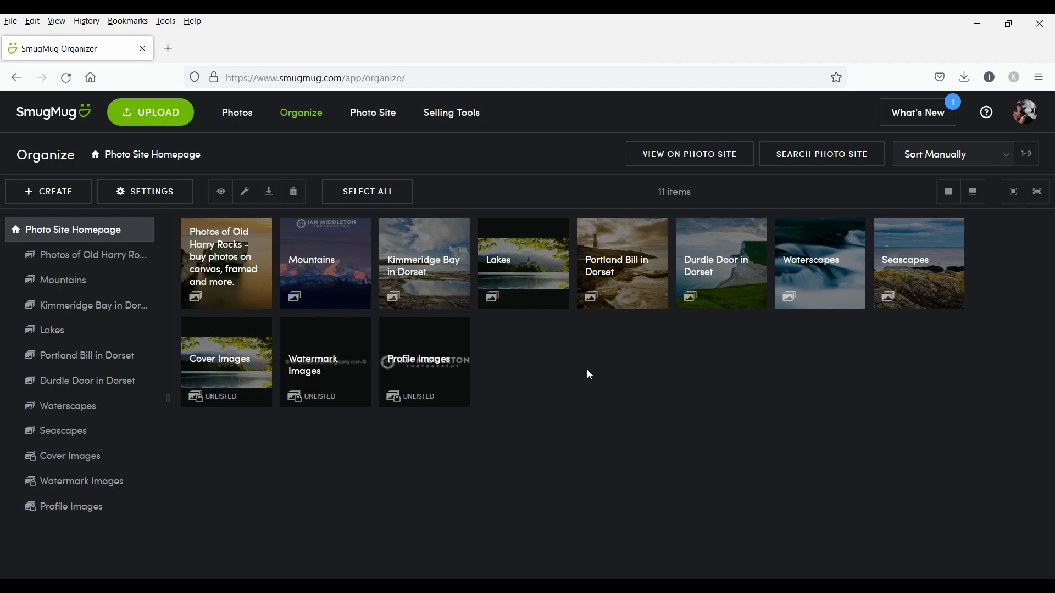
# Open the printmark management page from the branding section of the selling tools.
pyautogui.click(452, 120)
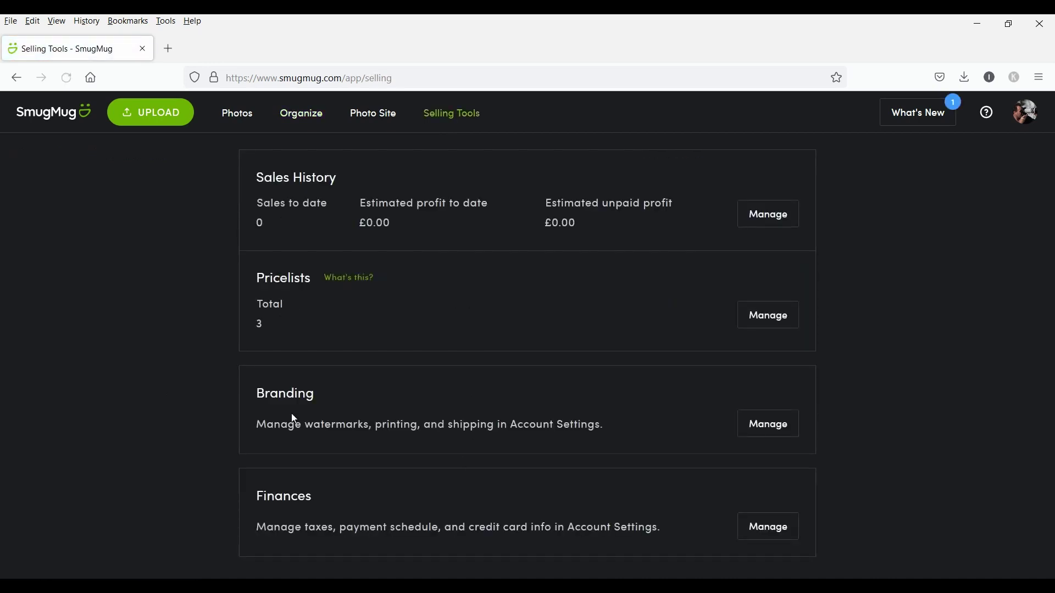
pyautogui.click(770, 424)
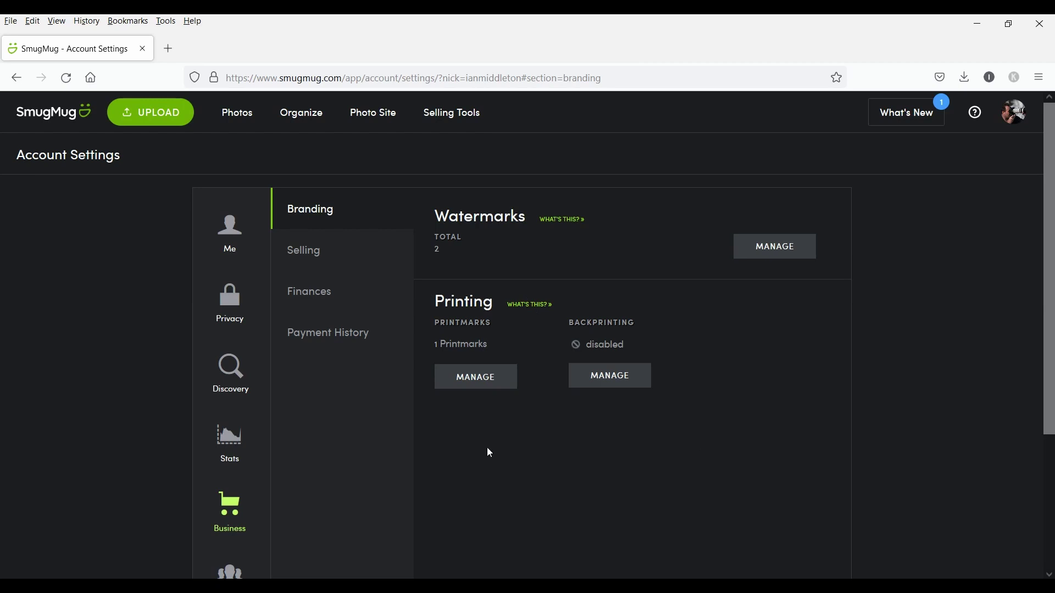
pyautogui.click(465, 380)
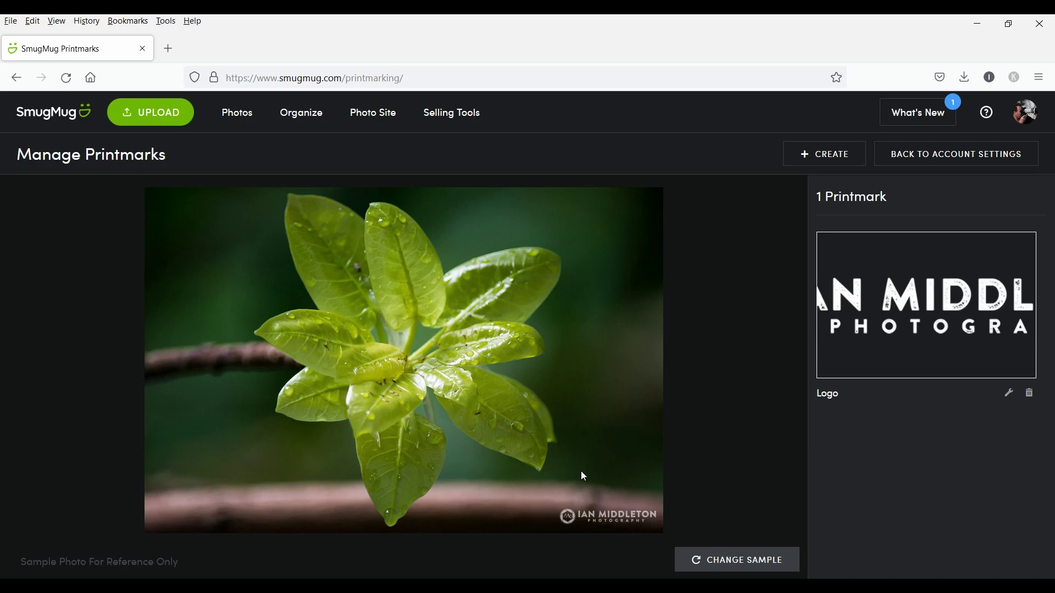
# Start a new text printmark and enter the photographer's full name as its text.
pyautogui.click(816, 157)
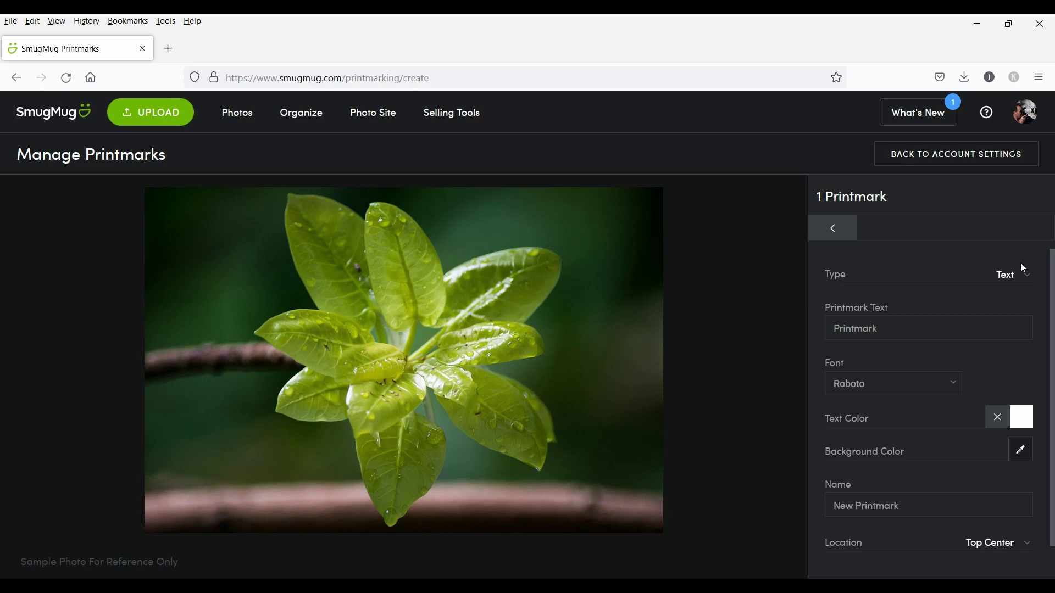
pyautogui.click(884, 324)
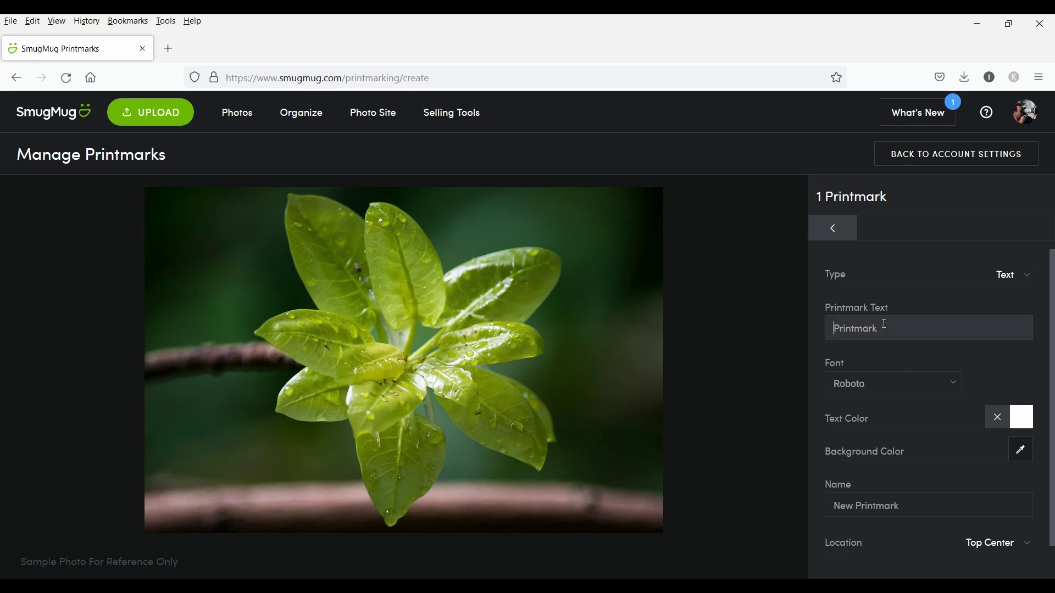
pyautogui.write('I')
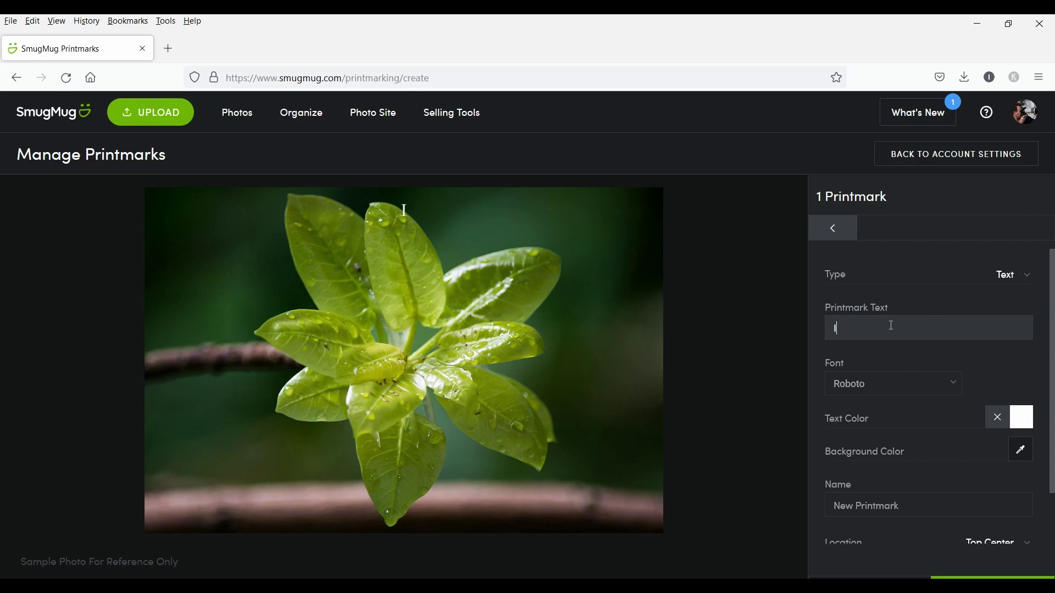
pyautogui.write('an Middleton')
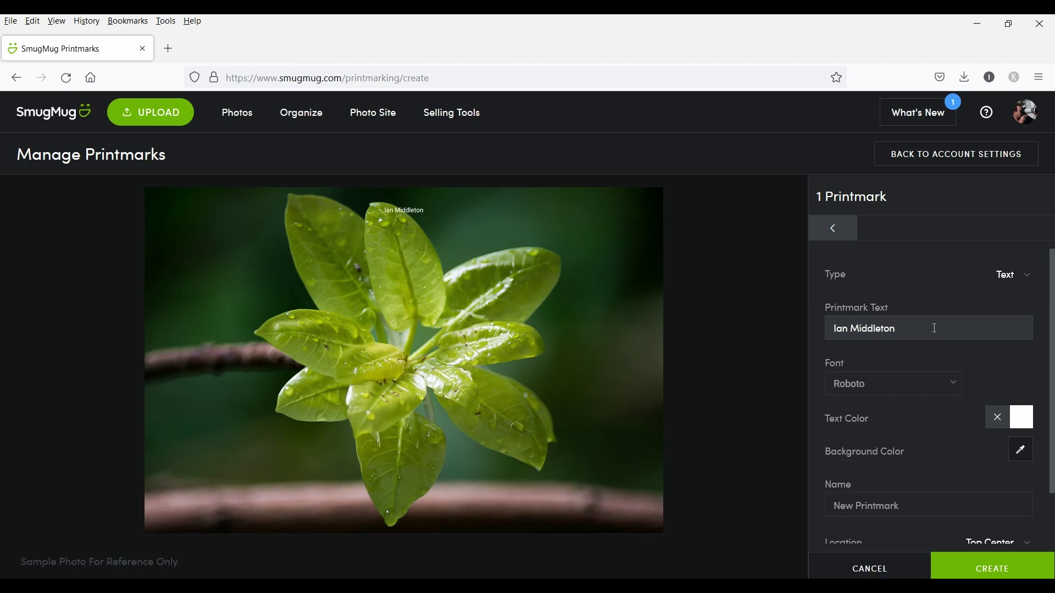
pyautogui.click(913, 388)
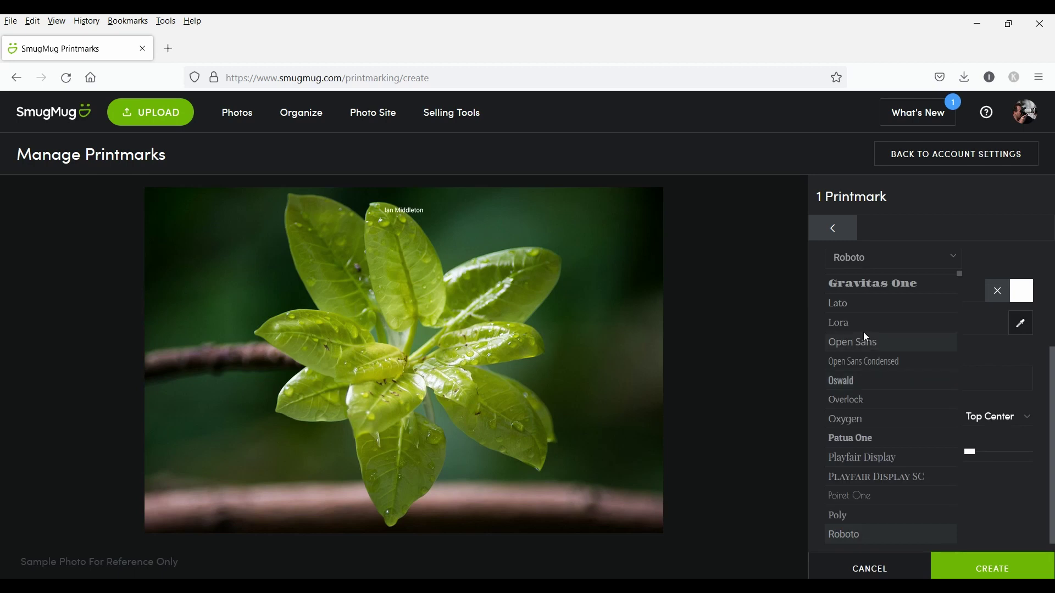
pyautogui.scroll(4, 854, 296)
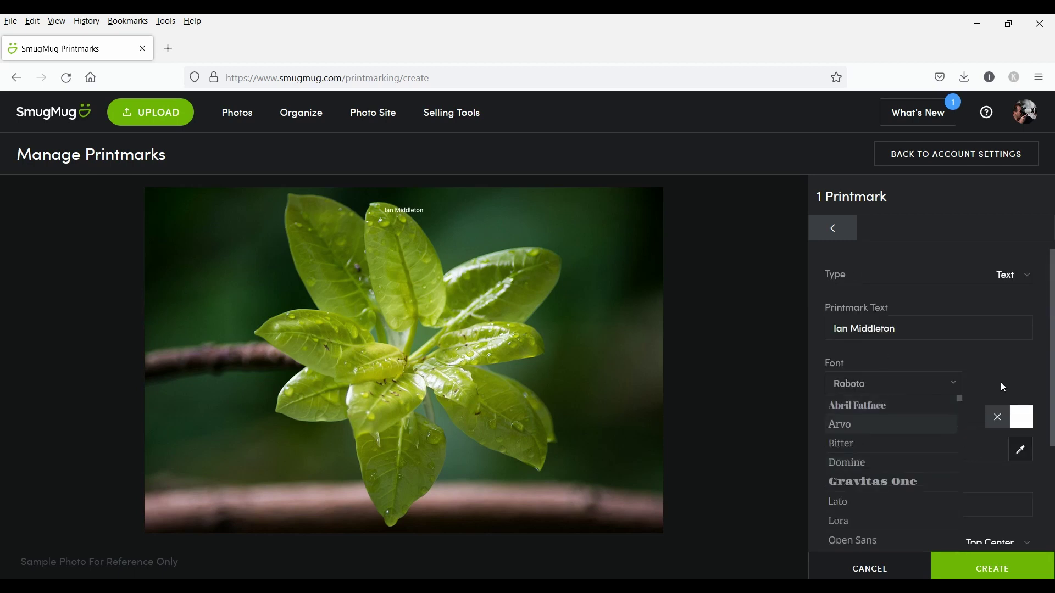
pyautogui.click(990, 372)
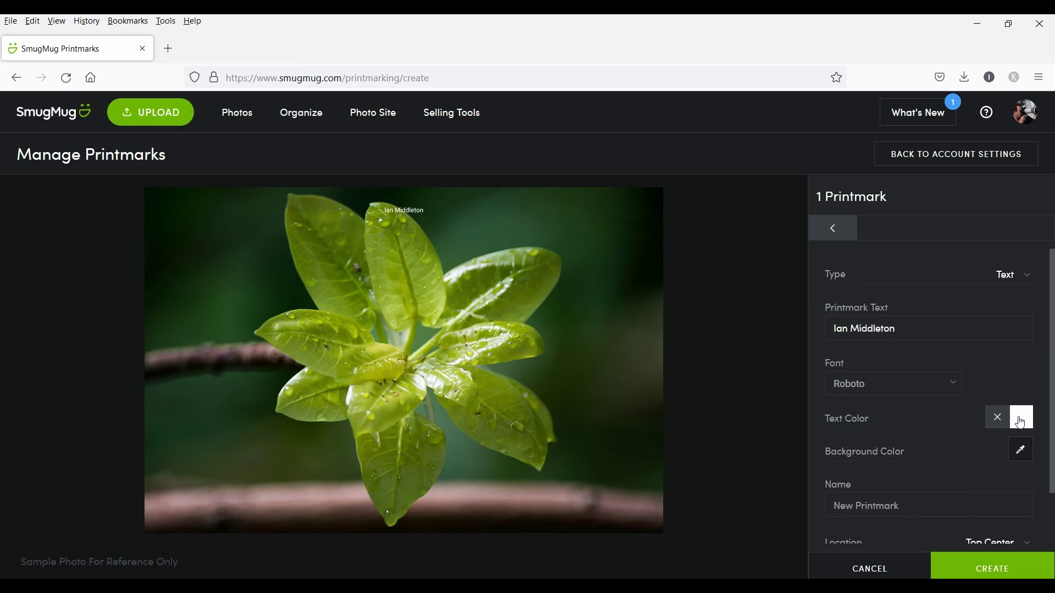
# Set the text printmark's location to Bottom Right.
pyautogui.scroll(-2, 1021, 423)
pyautogui.click(999, 490)
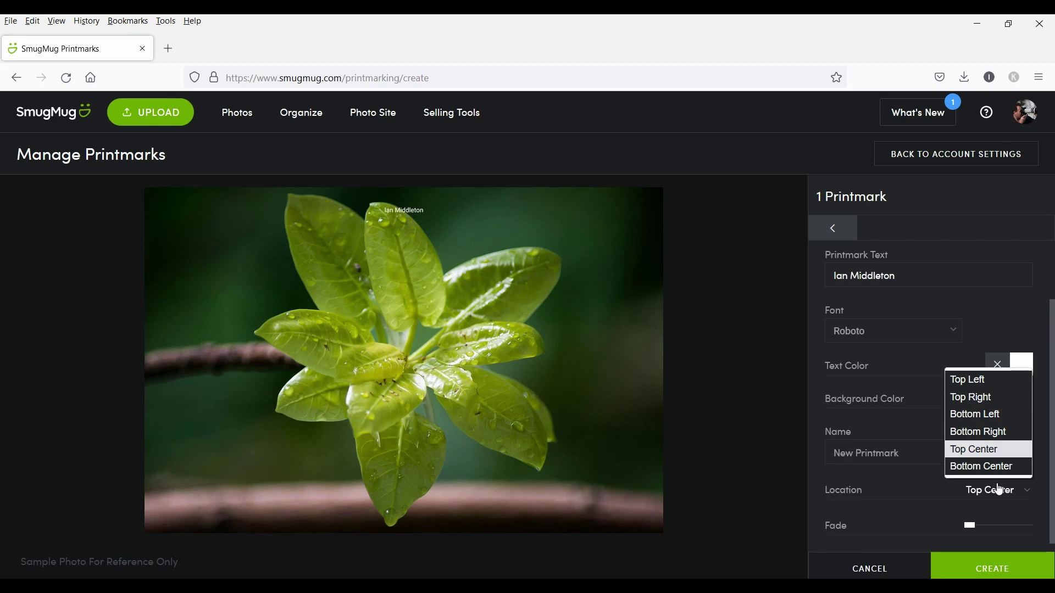
pyautogui.click(991, 432)
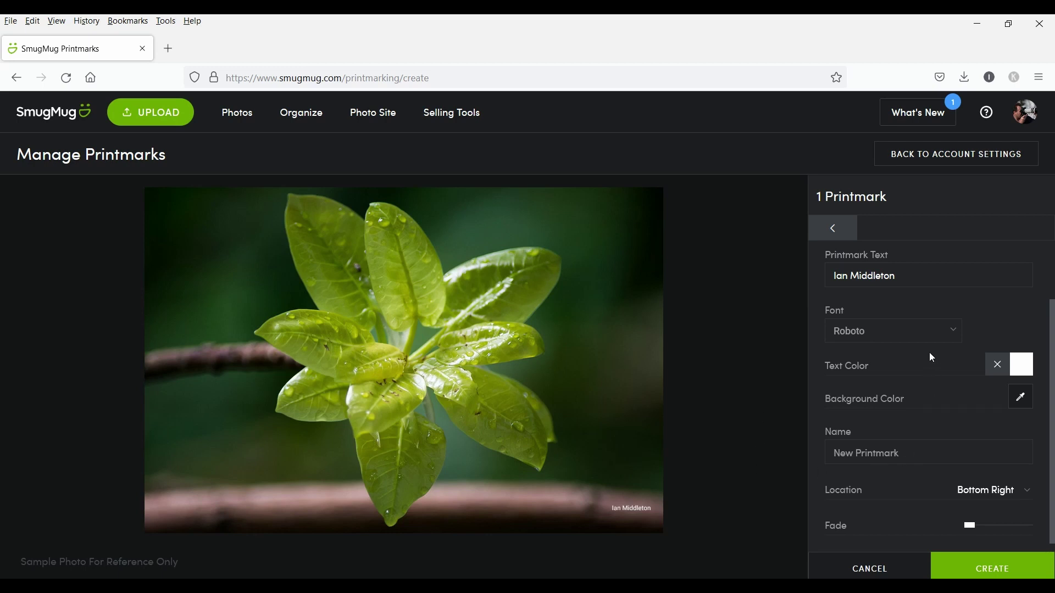
# Increase the text printmark's fade to slightly more than halfway.
pyautogui.scroll(1, 930, 355)
pyautogui.scroll(-1, 931, 354)
pyautogui.moveTo(975, 530); pyautogui.dragTo(1004, 532)
pyautogui.moveTo(999, 527); pyautogui.dragTo(1009, 531)
pyautogui.scroll(1, 969, 489)
pyautogui.scroll(-1, 969, 490)
pyautogui.scroll(1, 965, 460)
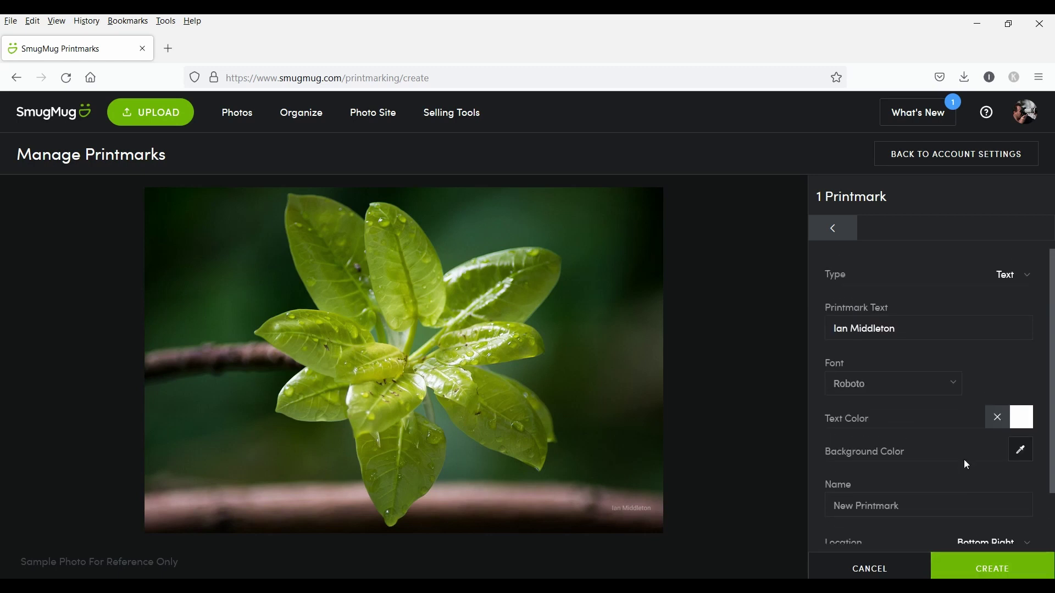
# Name the text printmark "name" and create it.
pyautogui.click(991, 568)
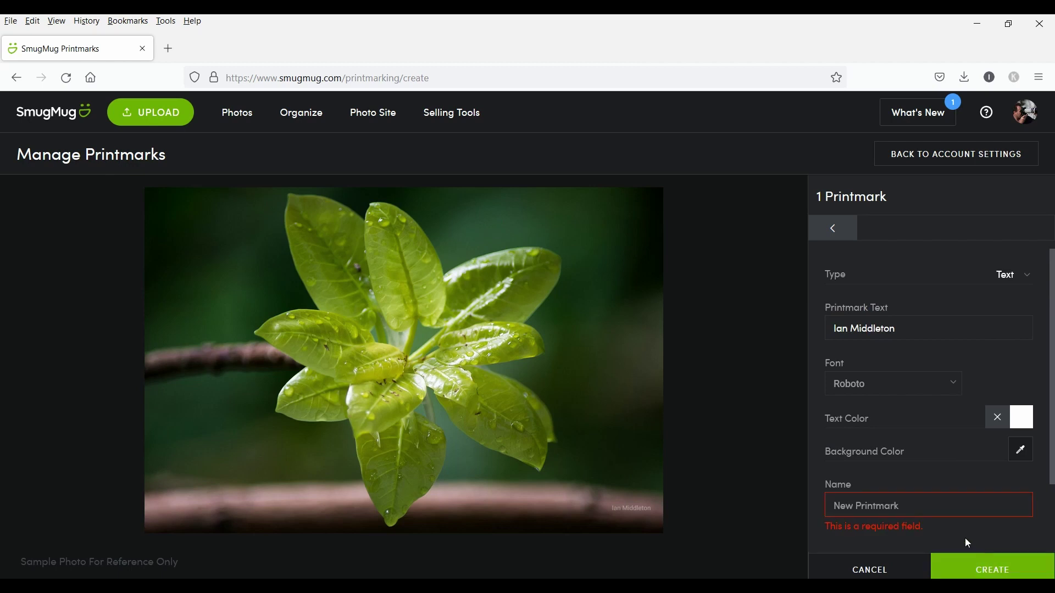
pyautogui.scroll(-1, 965, 538)
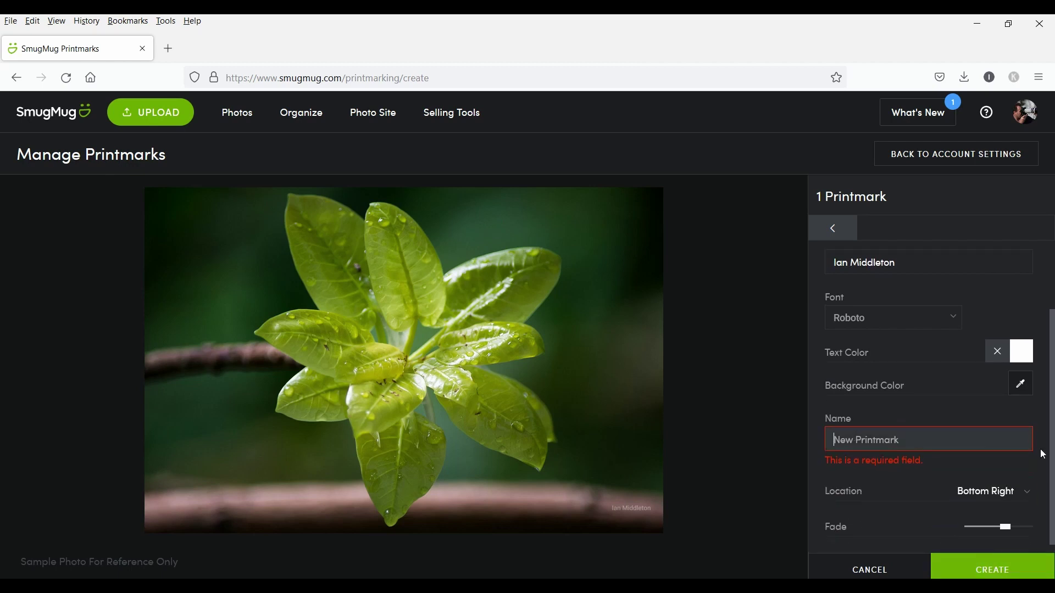
pyautogui.write('name')
pyautogui.click(993, 562)
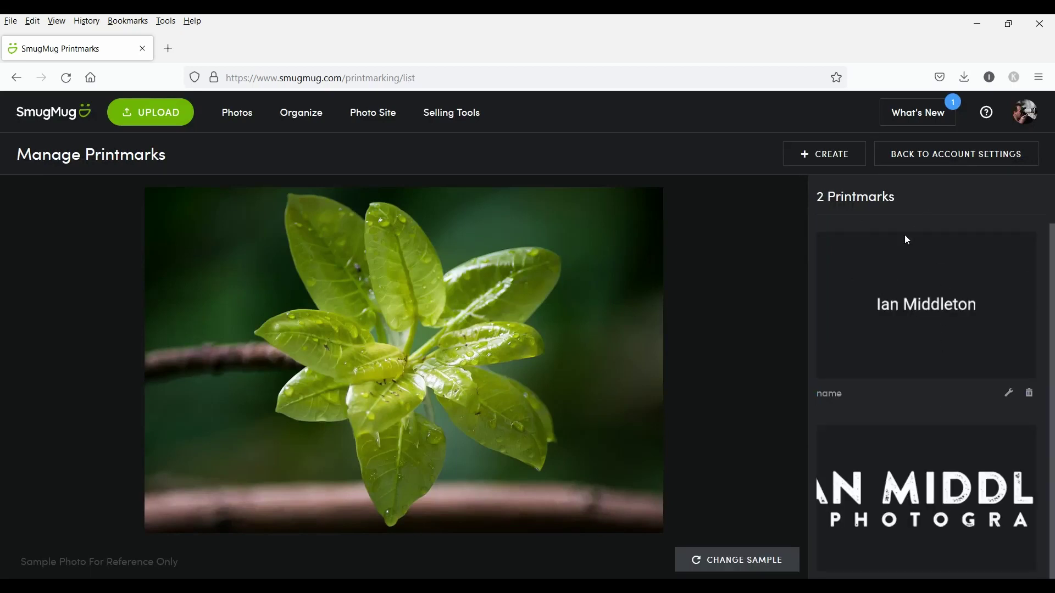
# Preview the text printmark called "name" on the different sample photos.
pyautogui.click(952, 339)
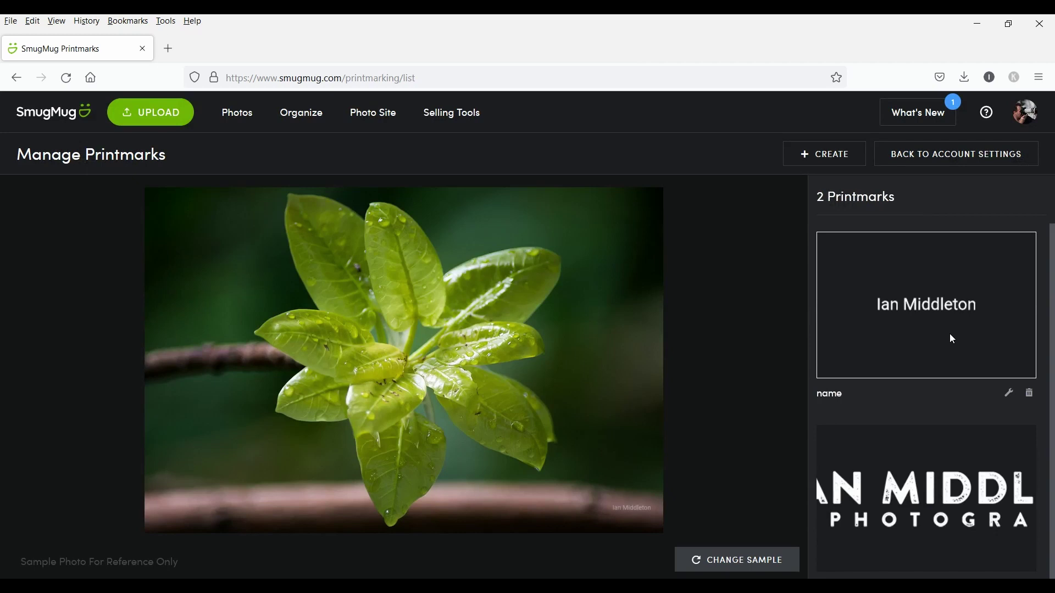
pyautogui.click(778, 561)
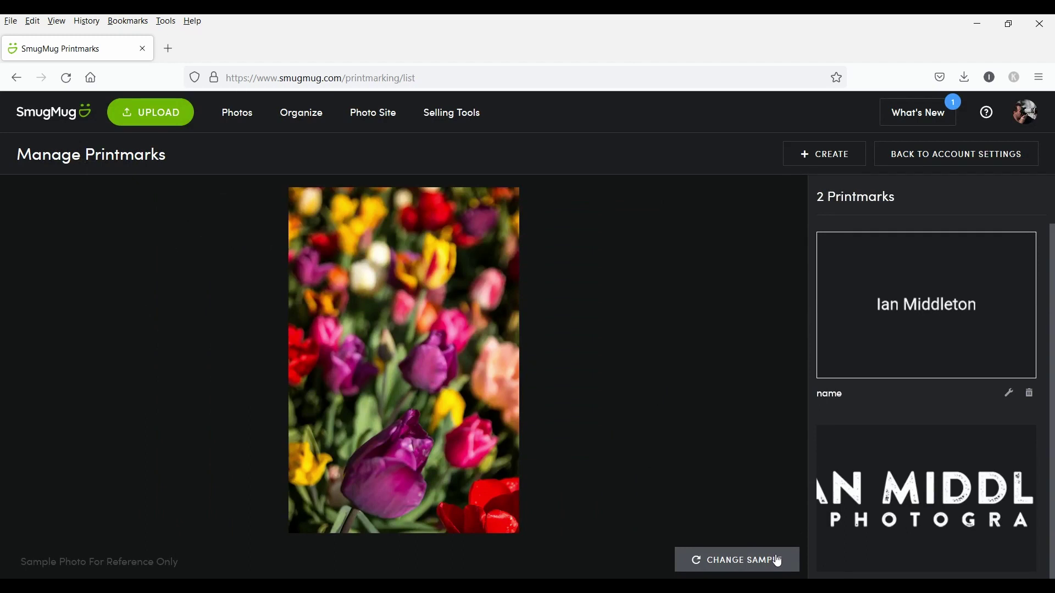
pyautogui.click(777, 561)
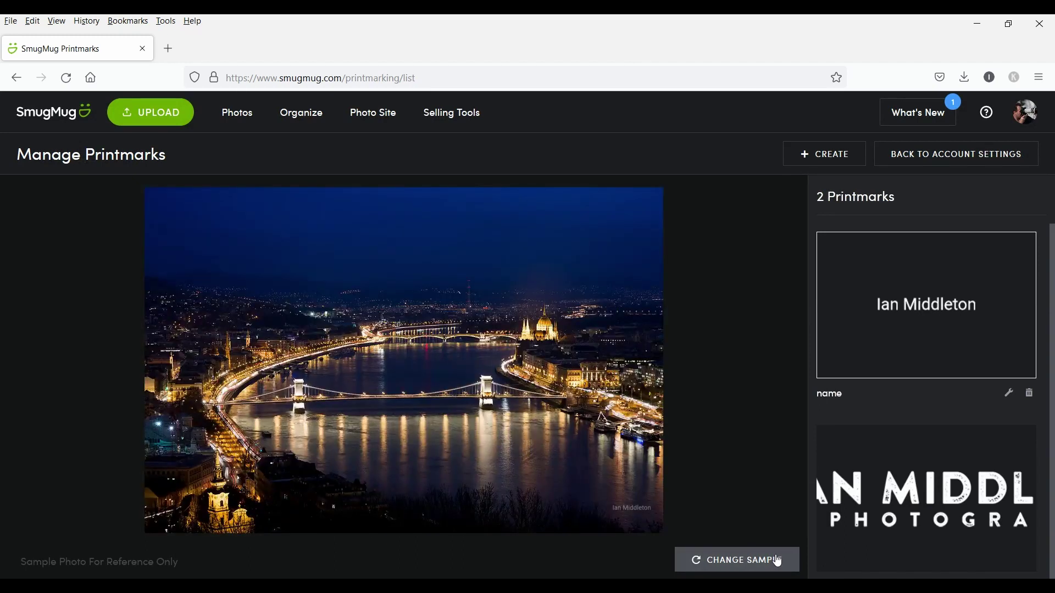
pyautogui.click(778, 560)
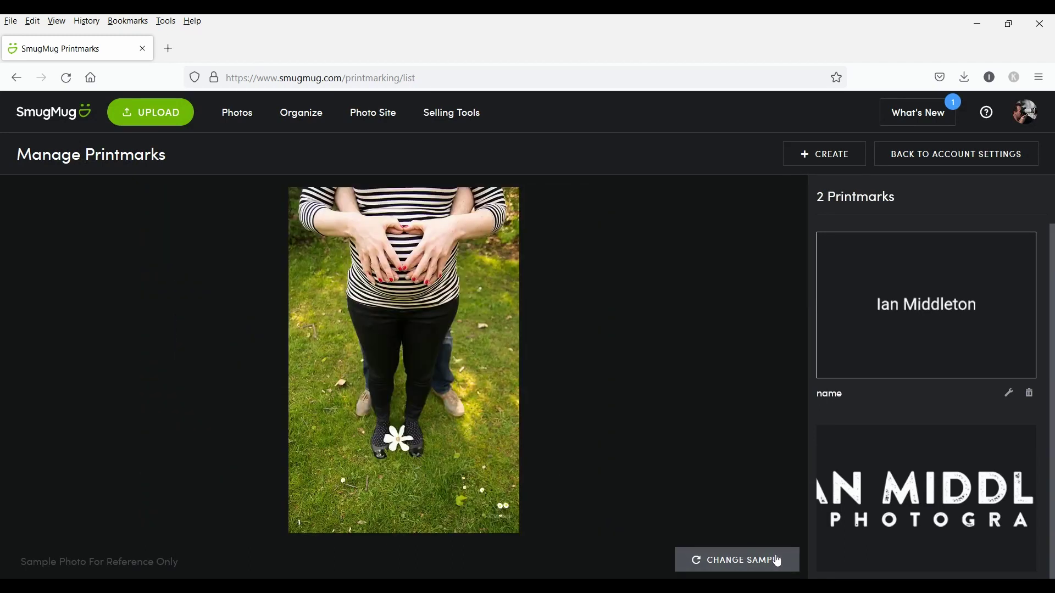
pyautogui.click(774, 561)
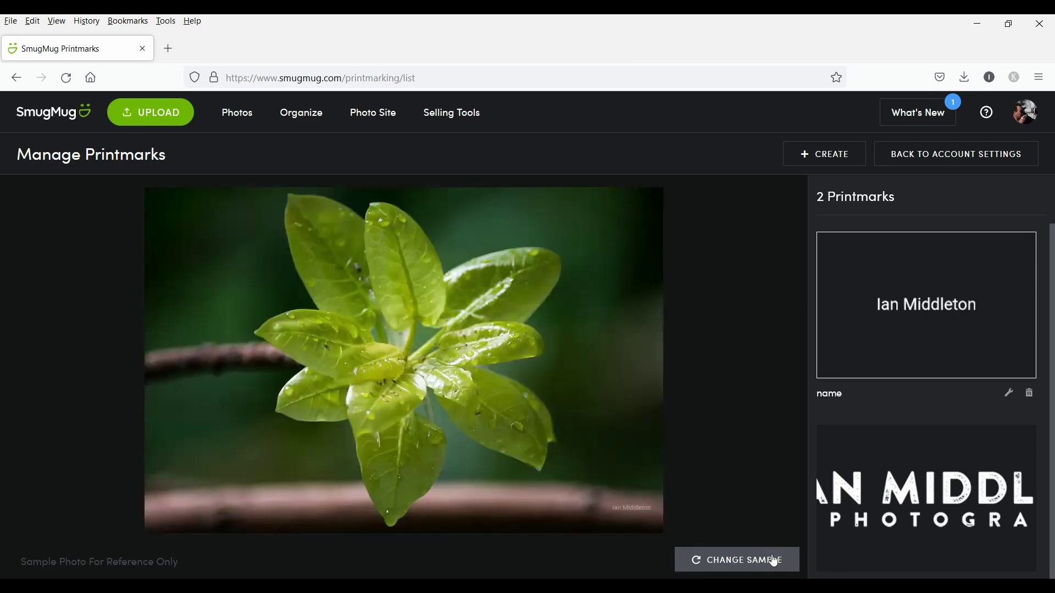
pyautogui.click(774, 561)
pyautogui.click(775, 561)
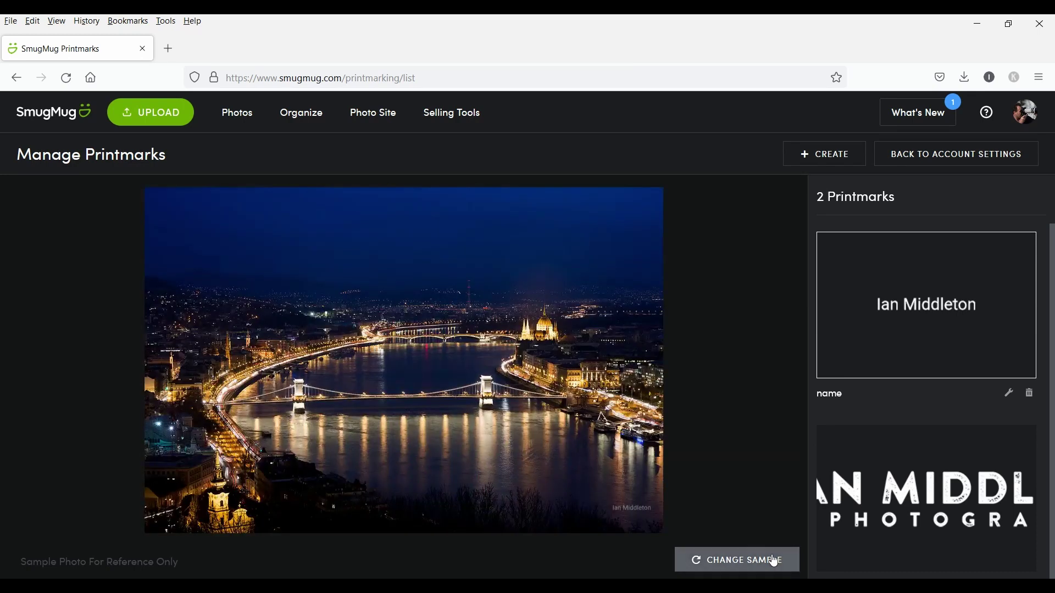
pyautogui.click(774, 561)
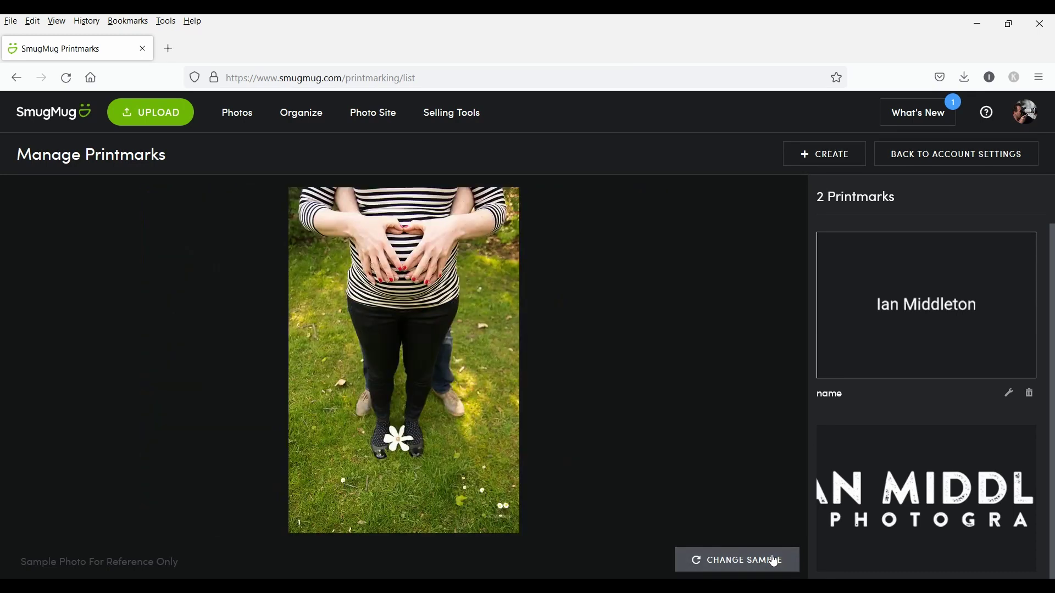
# Start another new printmark and set its type to Image.
pyautogui.click(826, 155)
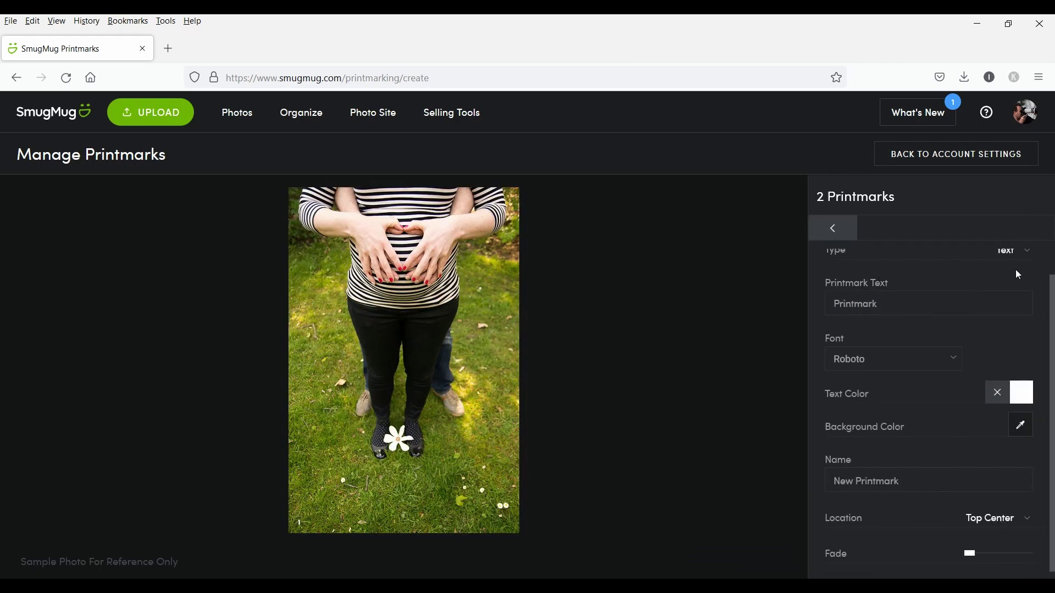
pyautogui.scroll(1, 1018, 274)
pyautogui.click(1014, 275)
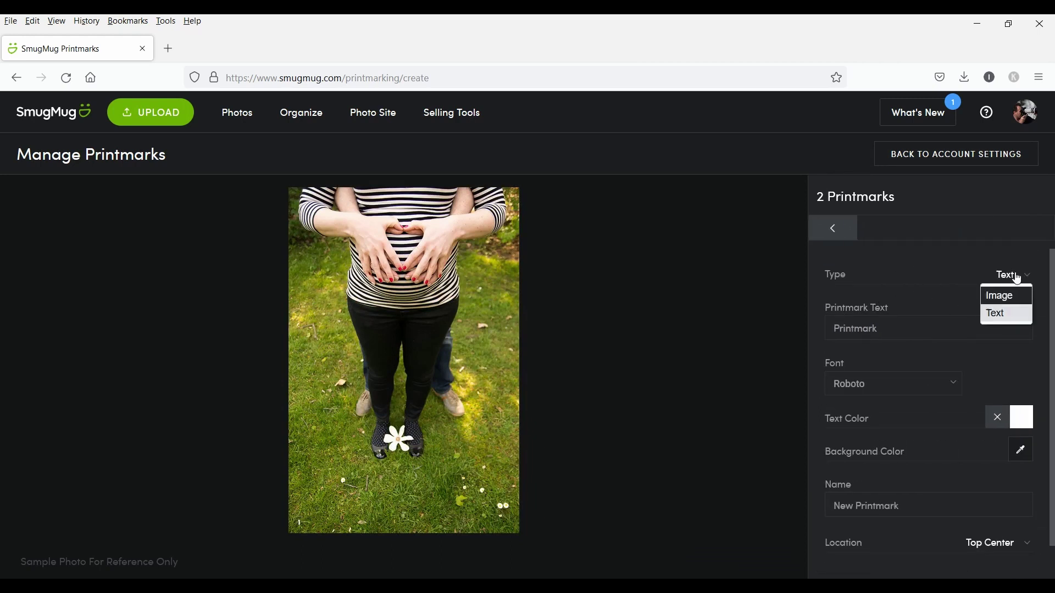
pyautogui.click(999, 297)
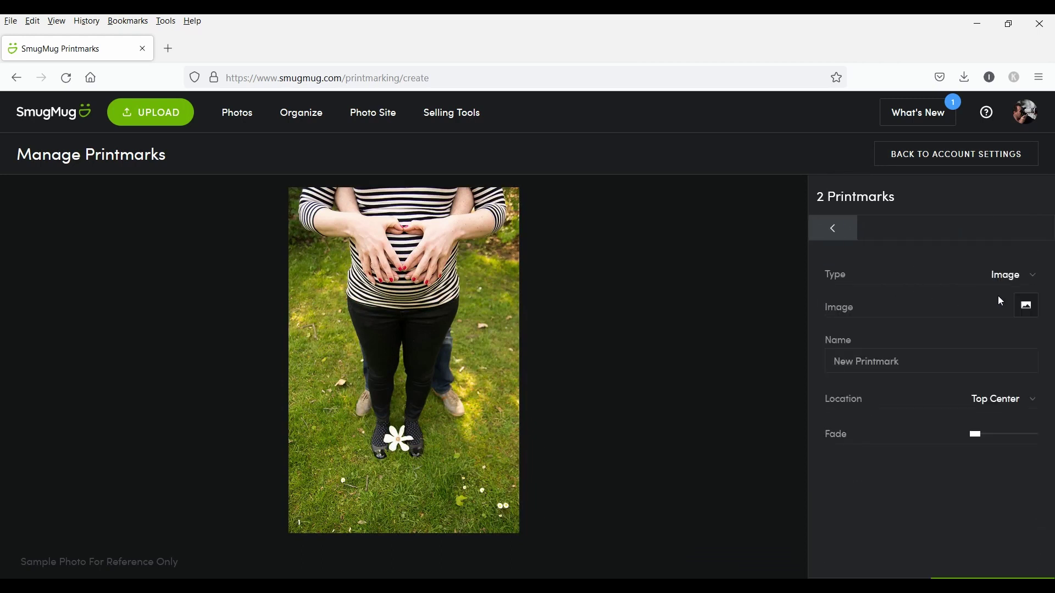
# Use the circle logo with the writing inside, from the SmugMug gallery Watermark Images, as the printmark's image.
pyautogui.click(1026, 307)
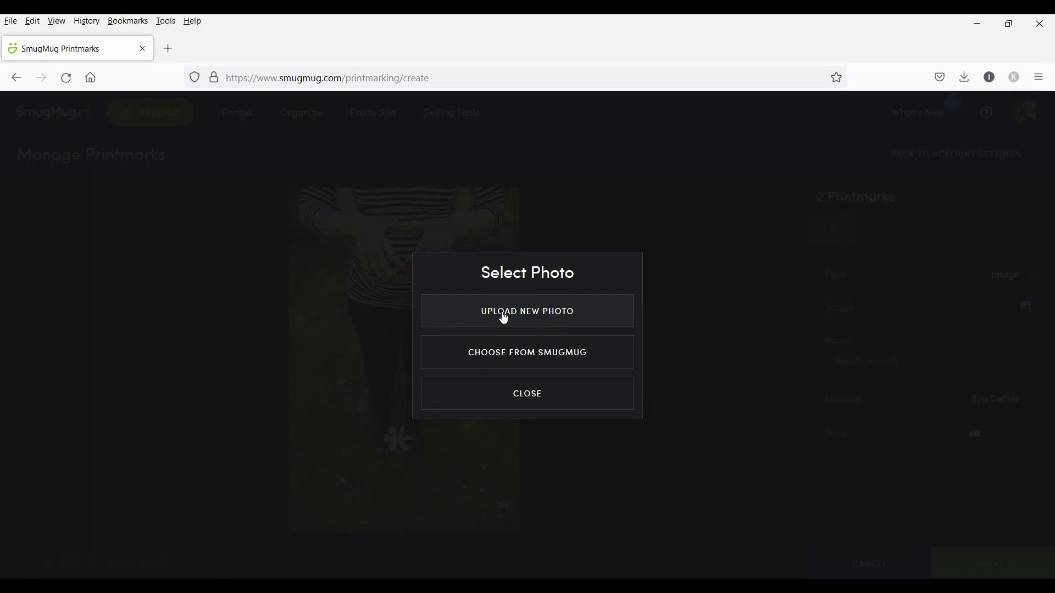
pyautogui.click(556, 358)
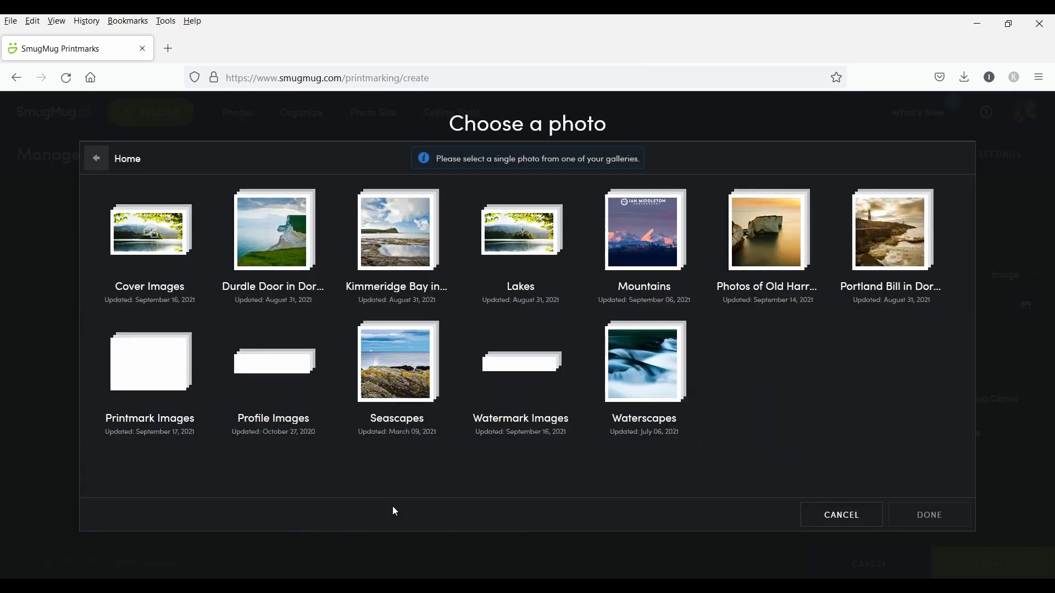
pyautogui.click(542, 380)
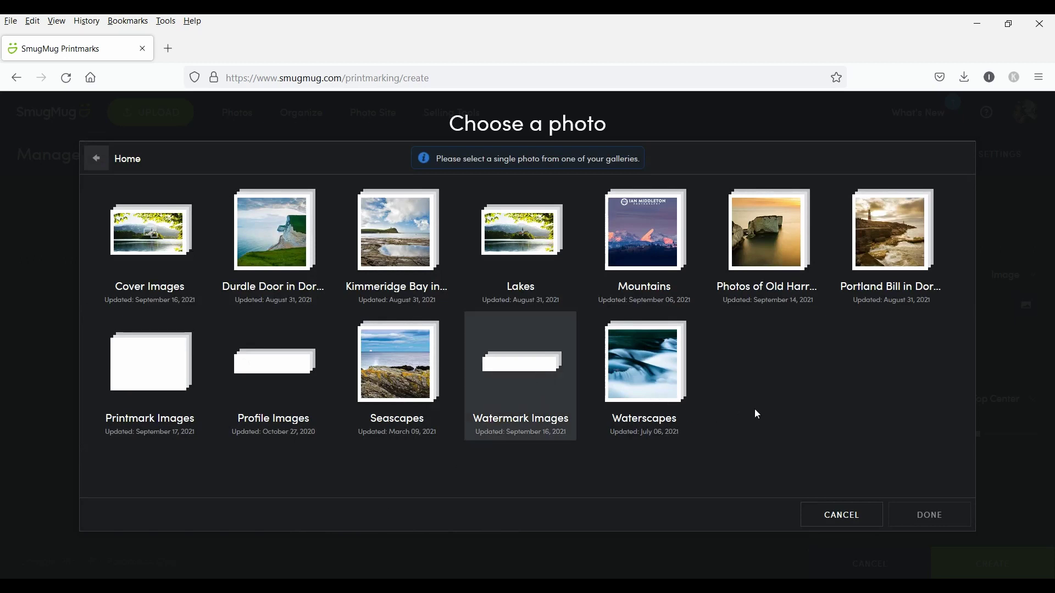
pyautogui.doubleClick(515, 368)
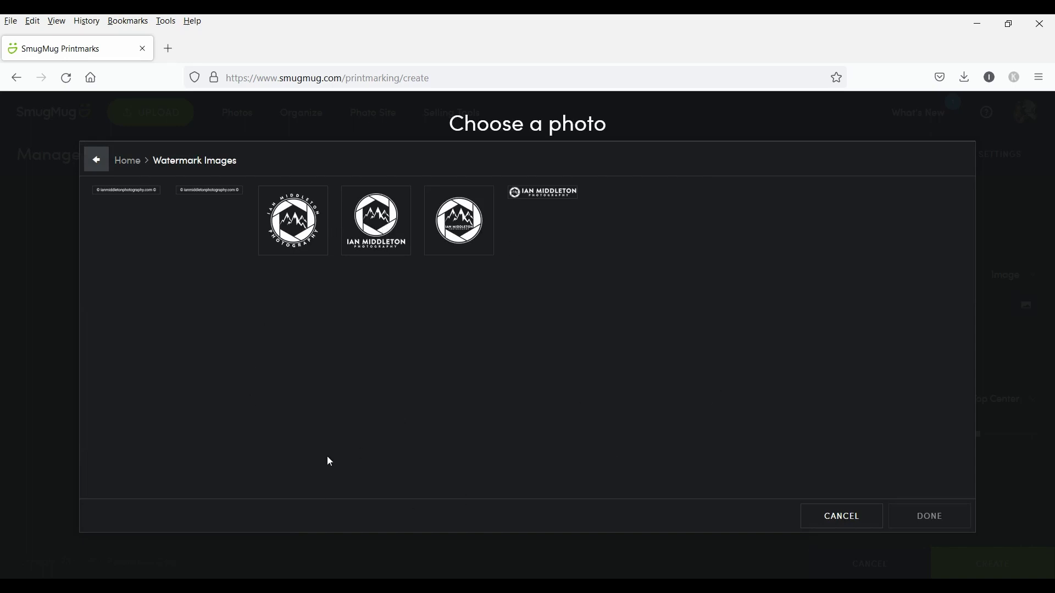
pyautogui.click(453, 229)
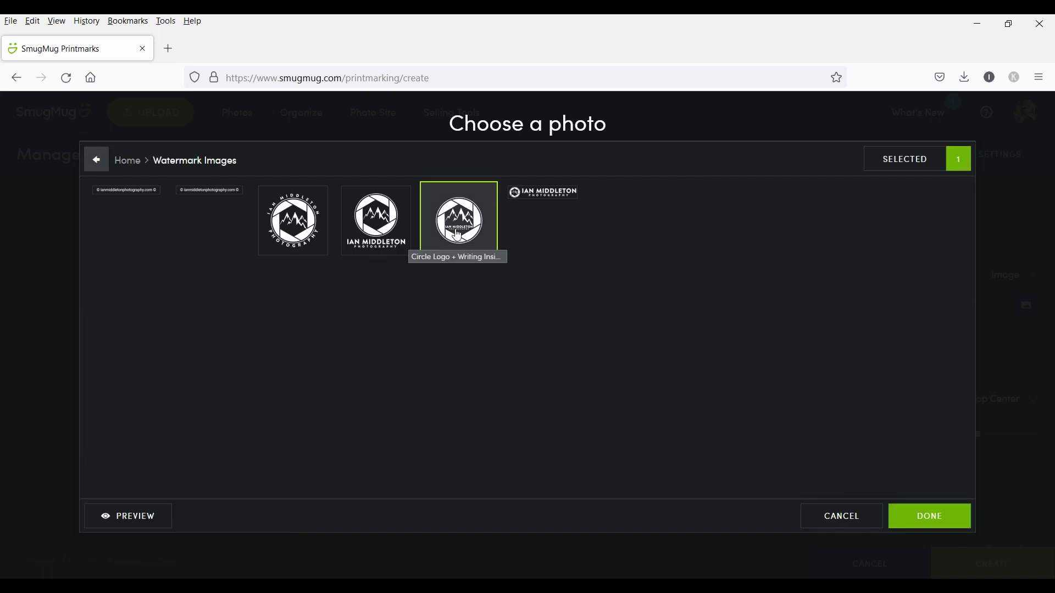
pyautogui.click(944, 520)
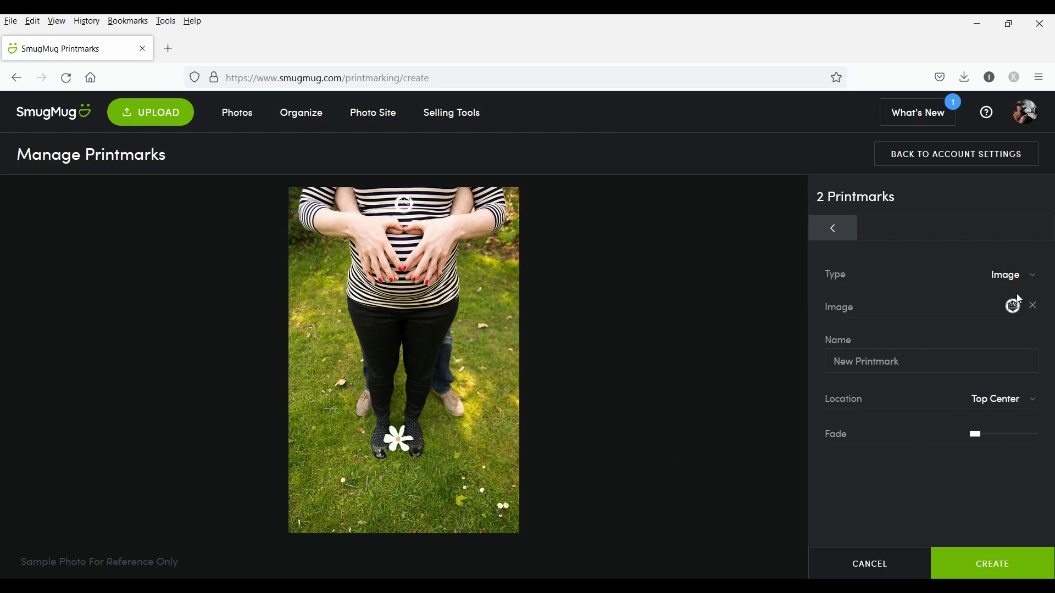
# Set the image printmark's location to Bottom Right and its name to Logo.
pyautogui.click(1014, 402)
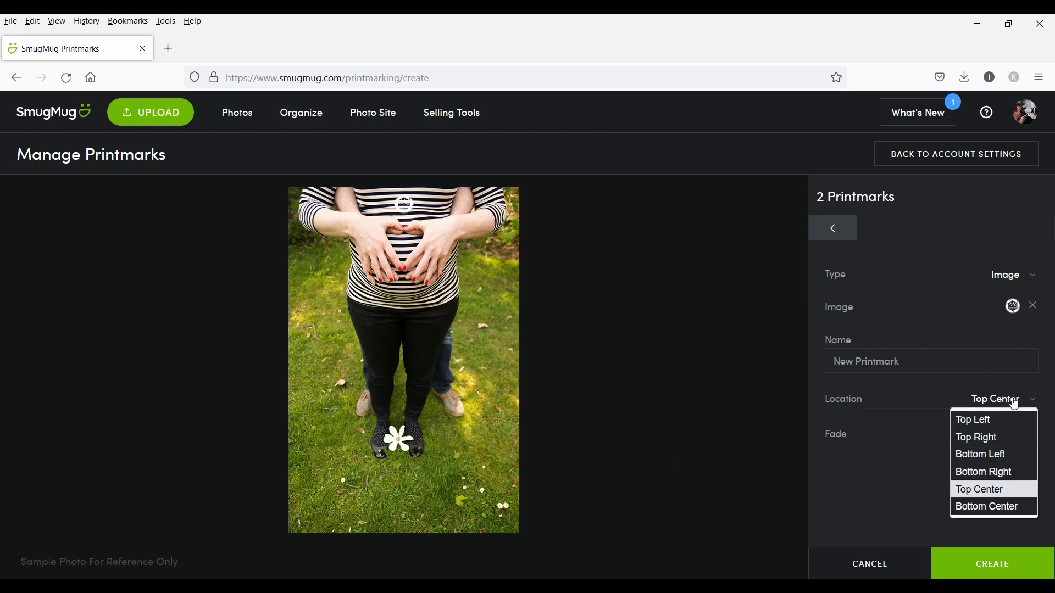
pyautogui.click(996, 481)
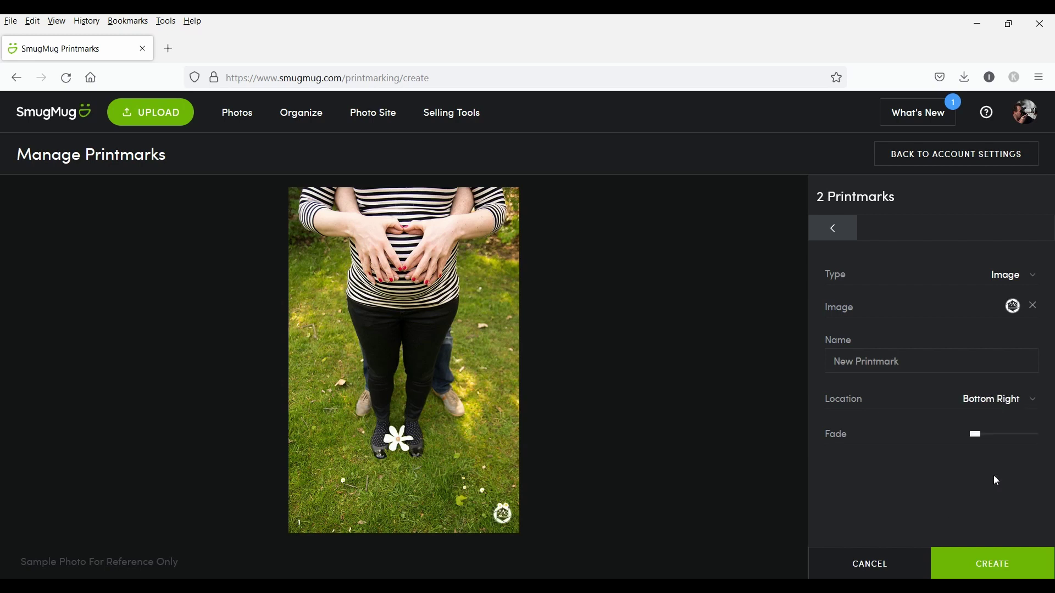
pyautogui.click(864, 363)
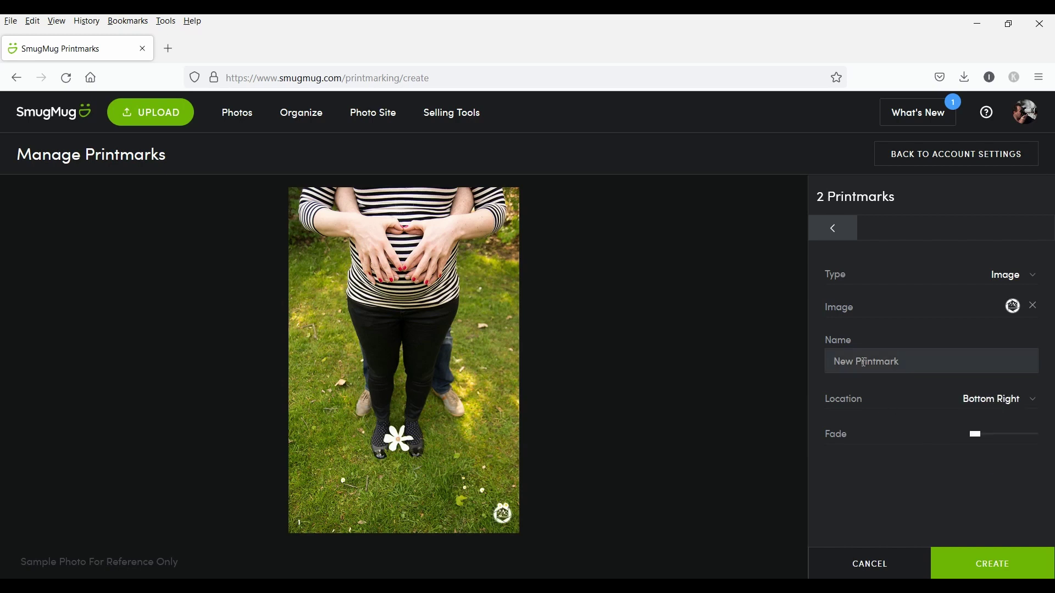
pyautogui.write('Logo')
# Fade the logo to about half and create the printmark under the name Logo2.
pyautogui.moveTo(980, 435); pyautogui.dragTo(1008, 435)
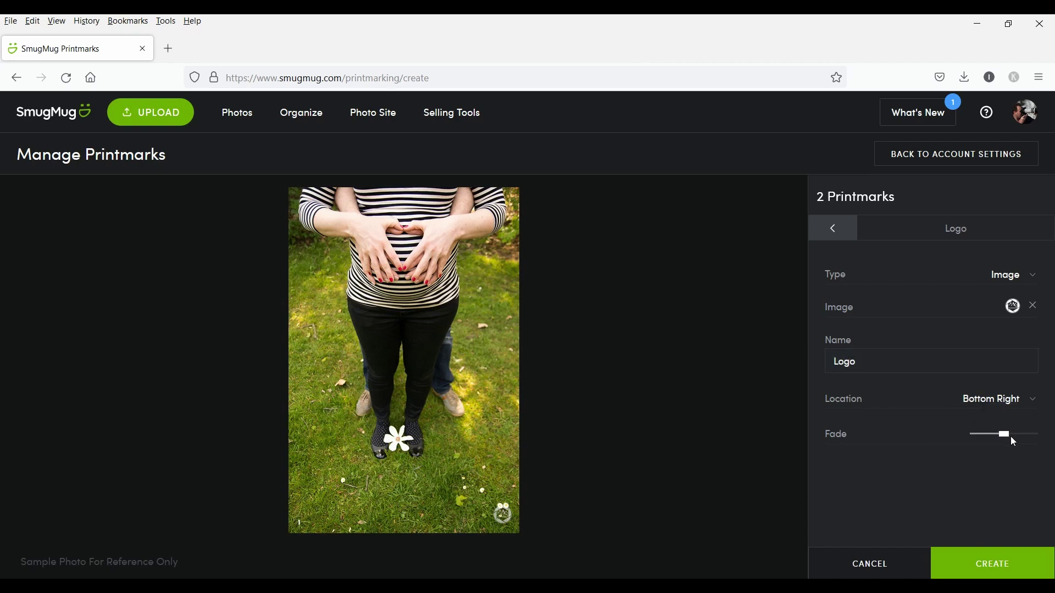
pyautogui.click(1008, 437)
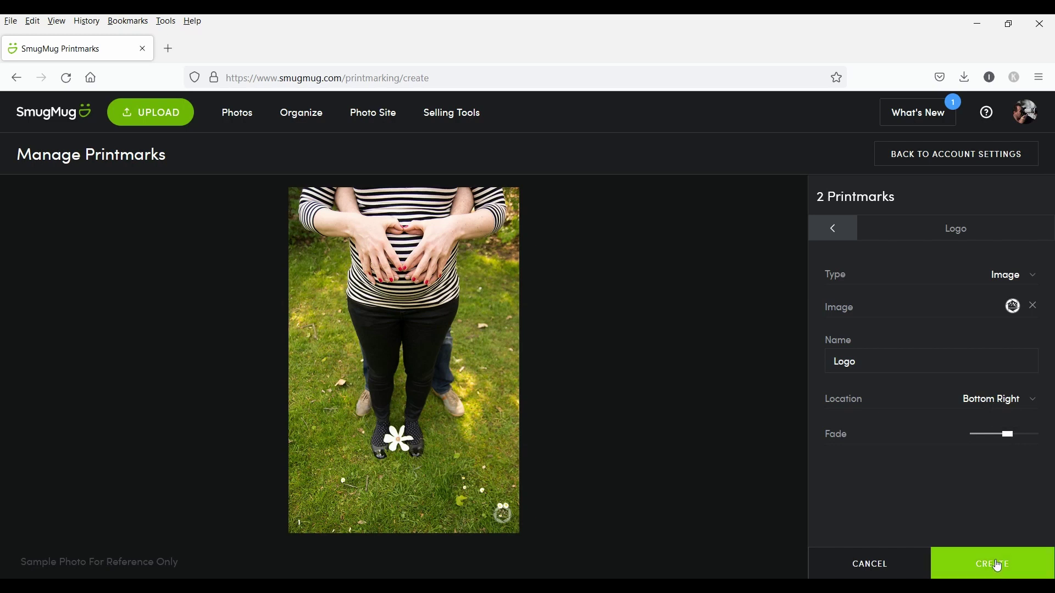
pyautogui.click(877, 363)
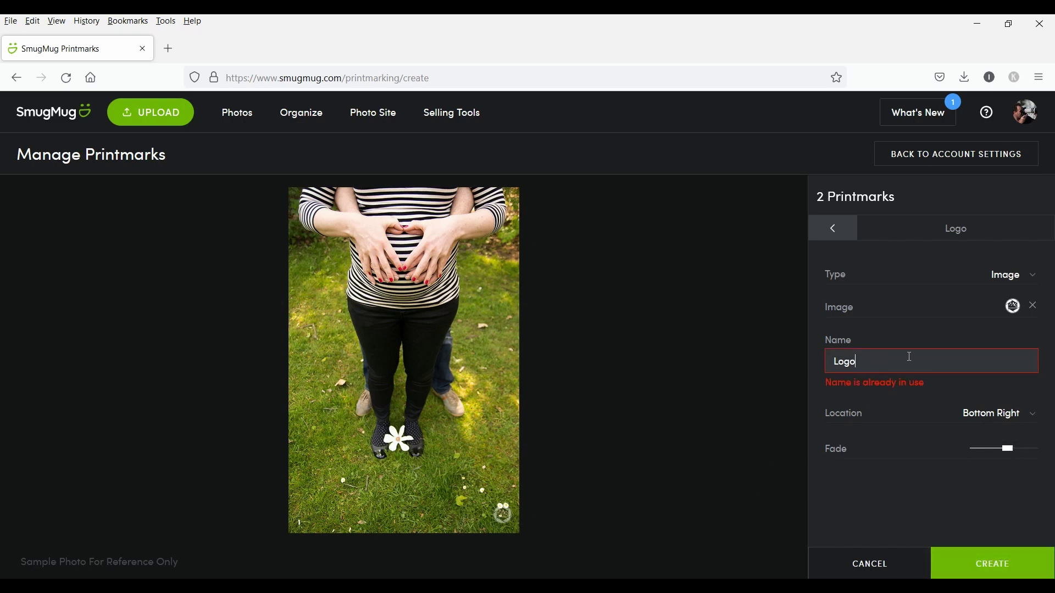
pyautogui.write('2')
pyautogui.click(976, 552)
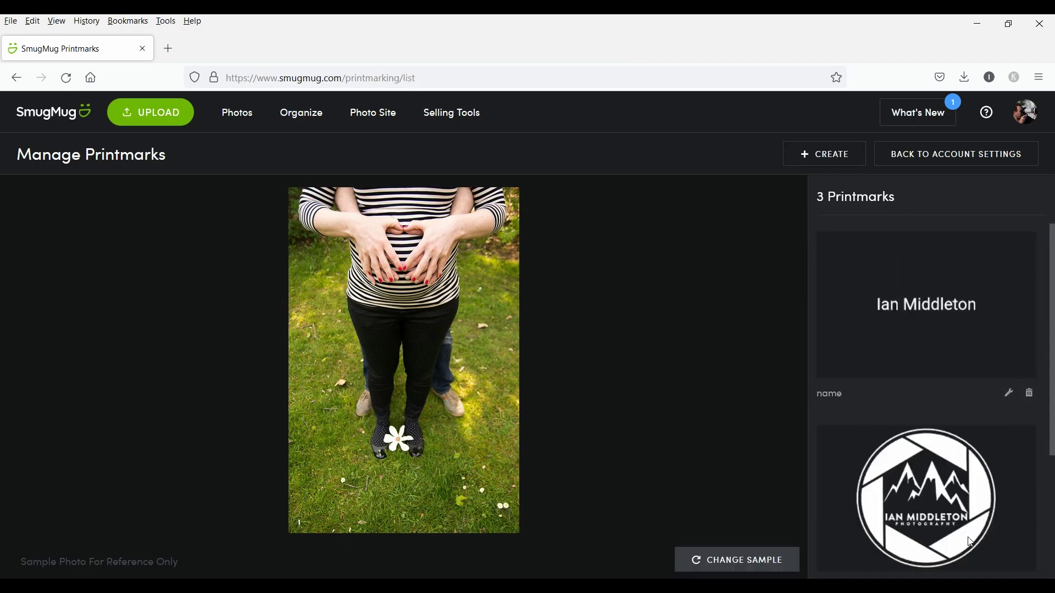
# Preview the Logo2 printmark on the different sample photos.
pyautogui.click(761, 563)
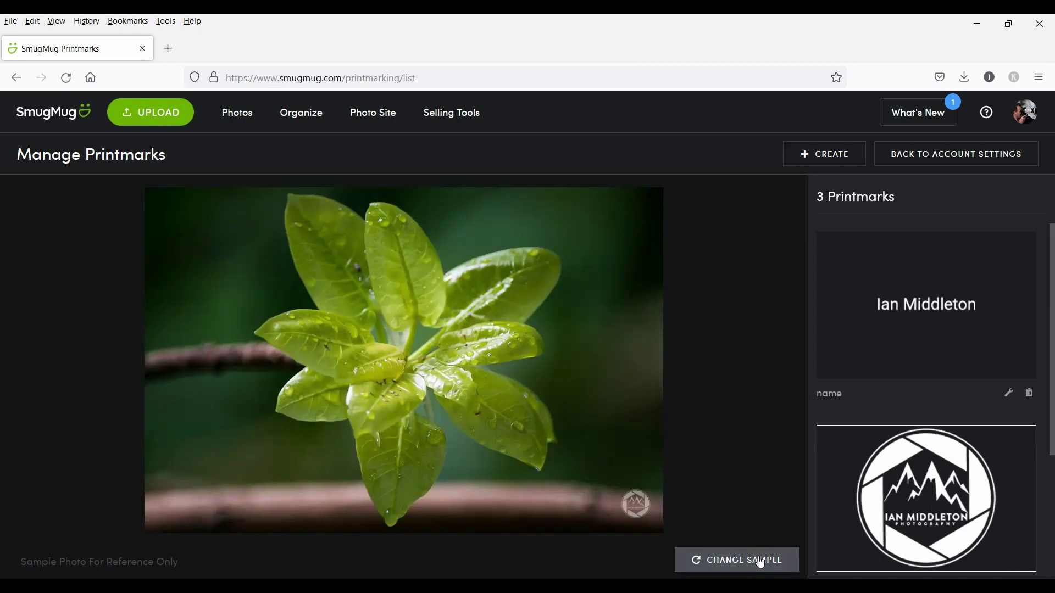
pyautogui.click(761, 563)
pyautogui.click(761, 563)
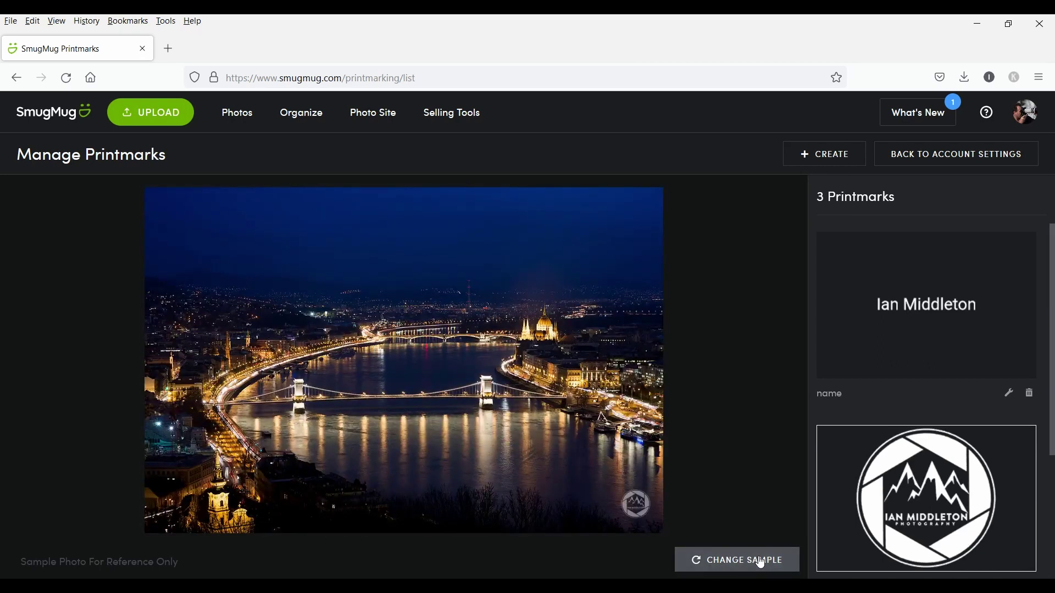
# Edit the Logo2 printmark with its type set to Image, fade the logo further and save the change.
pyautogui.scroll(-3, 719, 402)
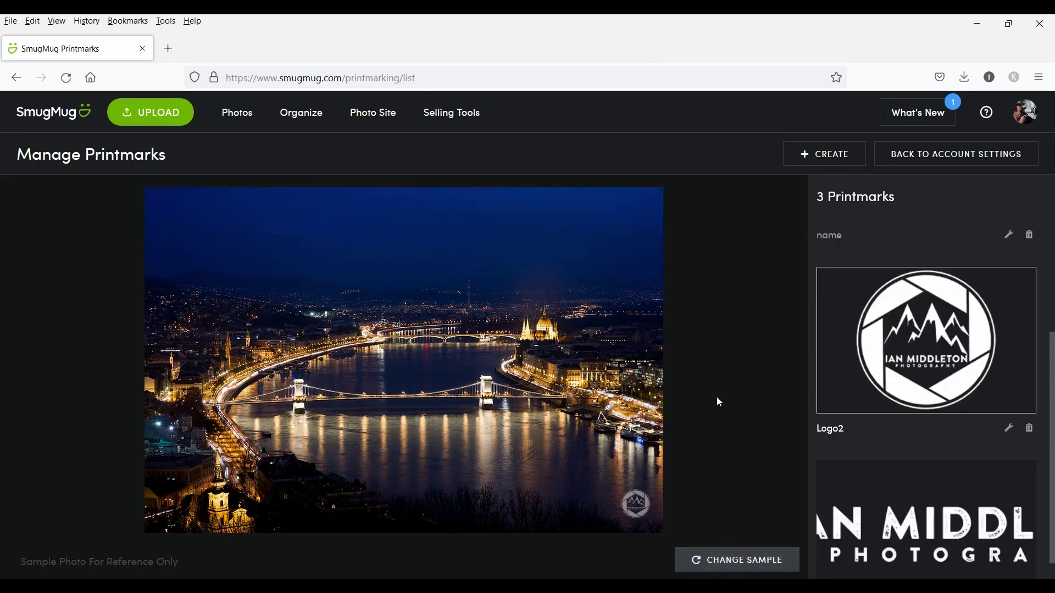
pyautogui.click(940, 341)
pyautogui.click(940, 341)
pyautogui.click(1009, 432)
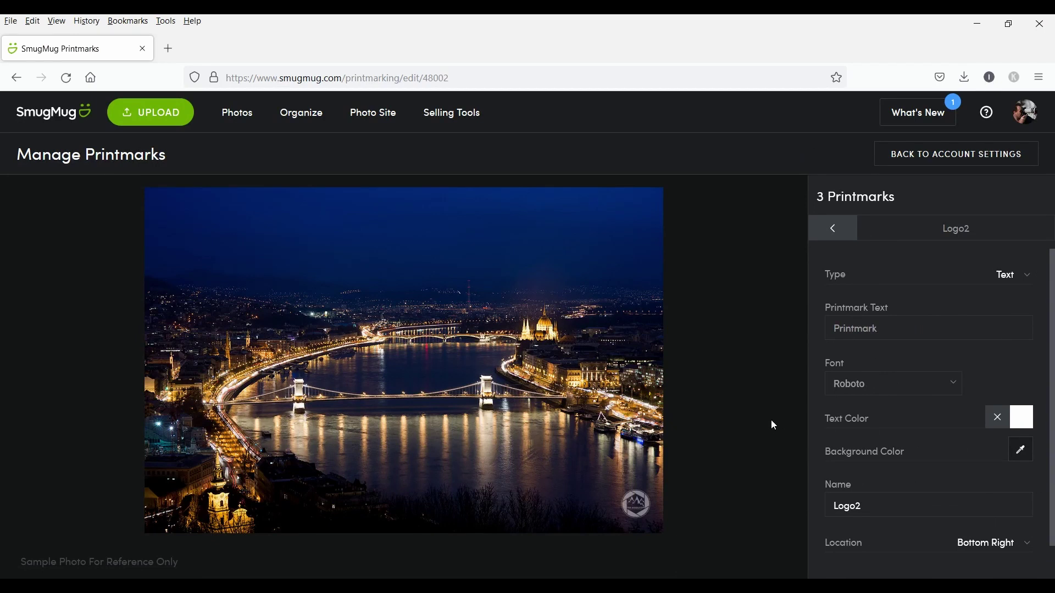
pyautogui.click(1017, 277)
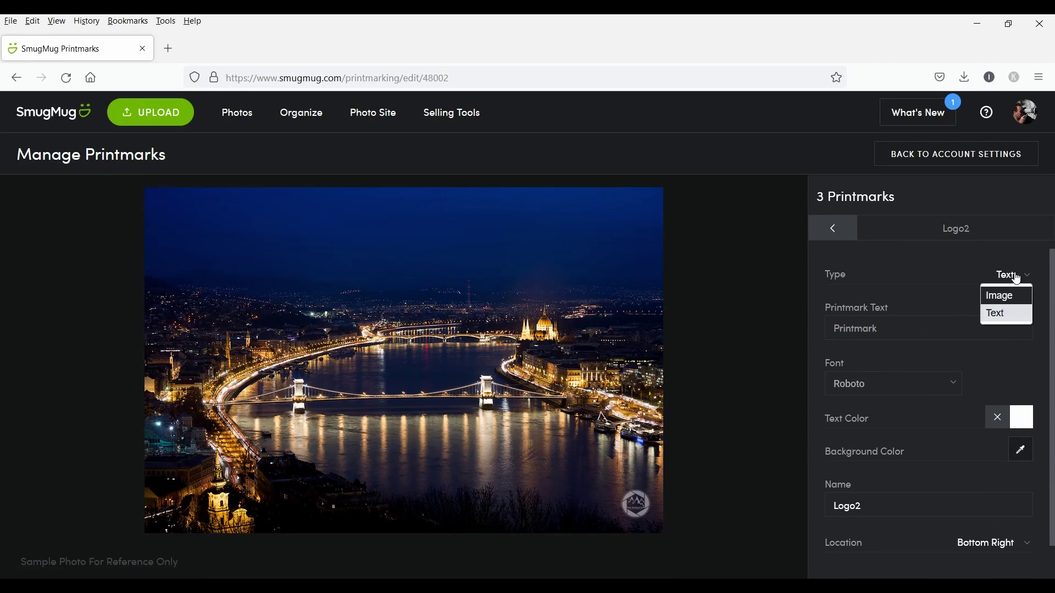
pyautogui.click(1001, 296)
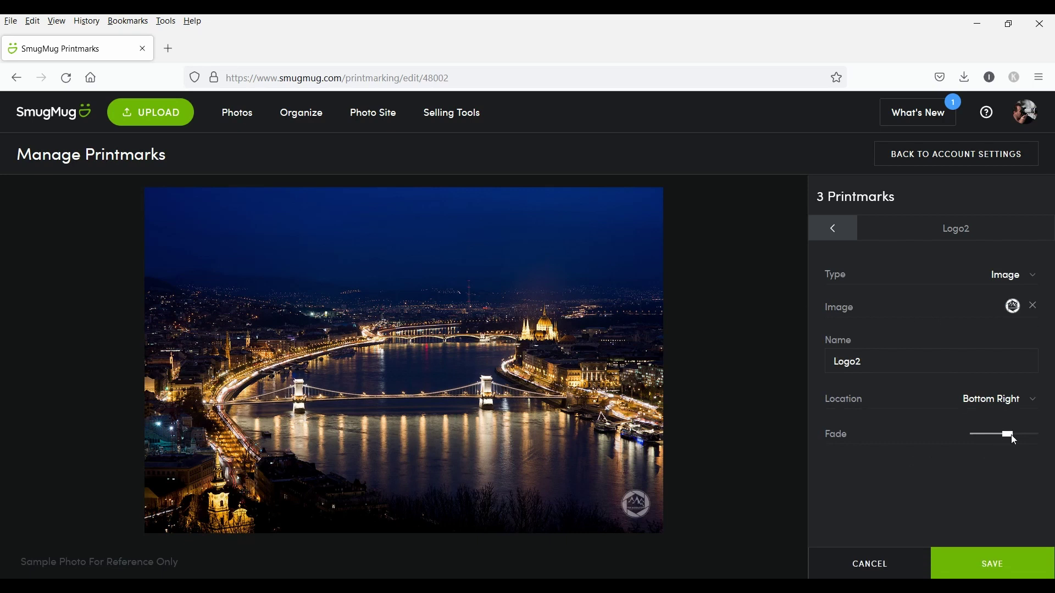
pyautogui.moveTo(1016, 438); pyautogui.dragTo(1025, 433)
pyautogui.click(981, 568)
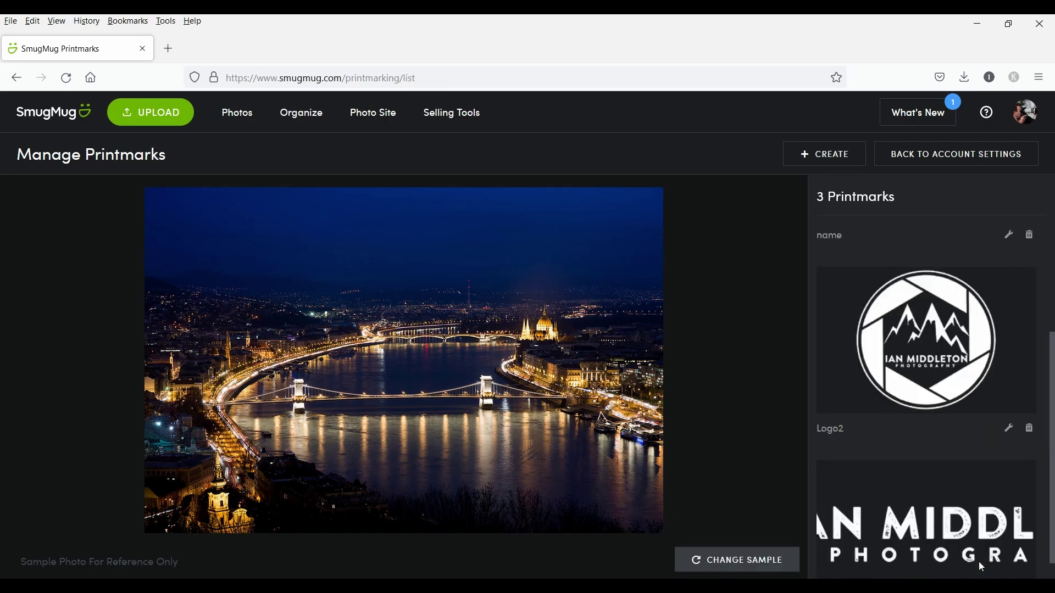
pyautogui.scroll(3, 924, 377)
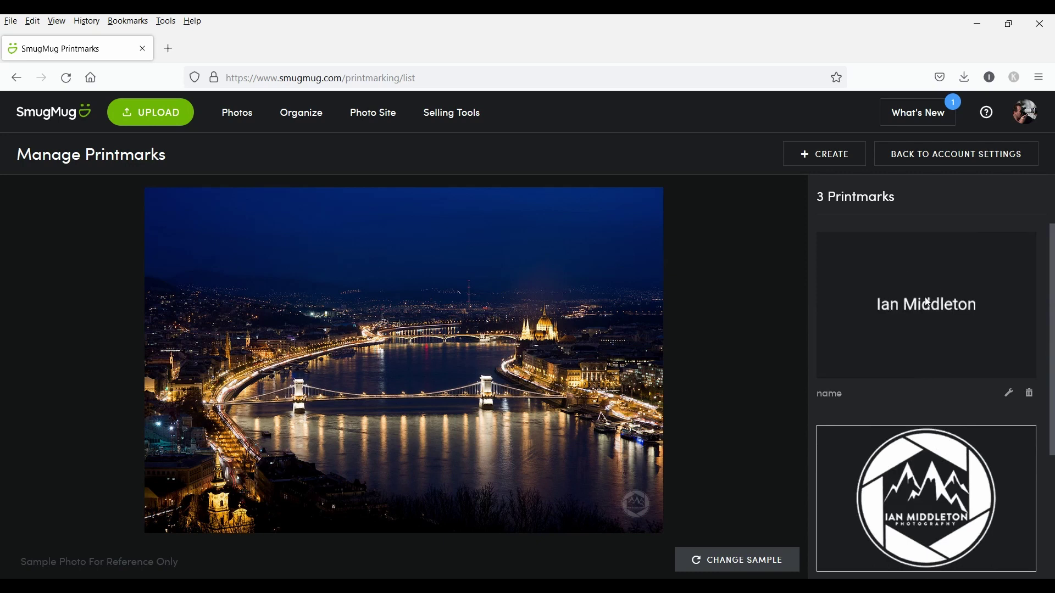
# In the site organizer, try Logo2 as the printmark in the bulk gallery shopping settings and cancel without saving.
pyautogui.click(302, 113)
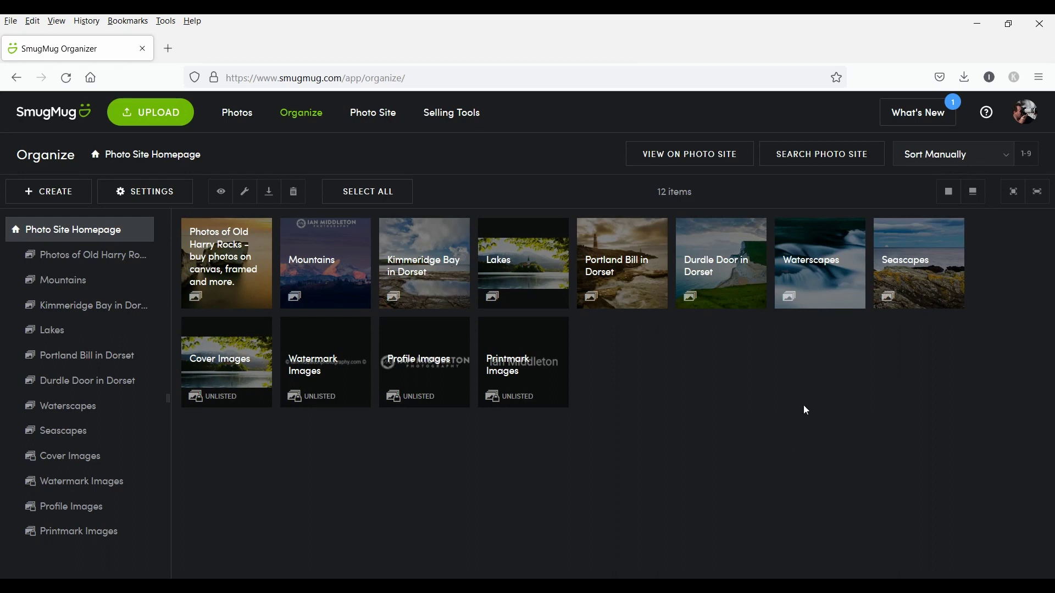
pyautogui.click(137, 193)
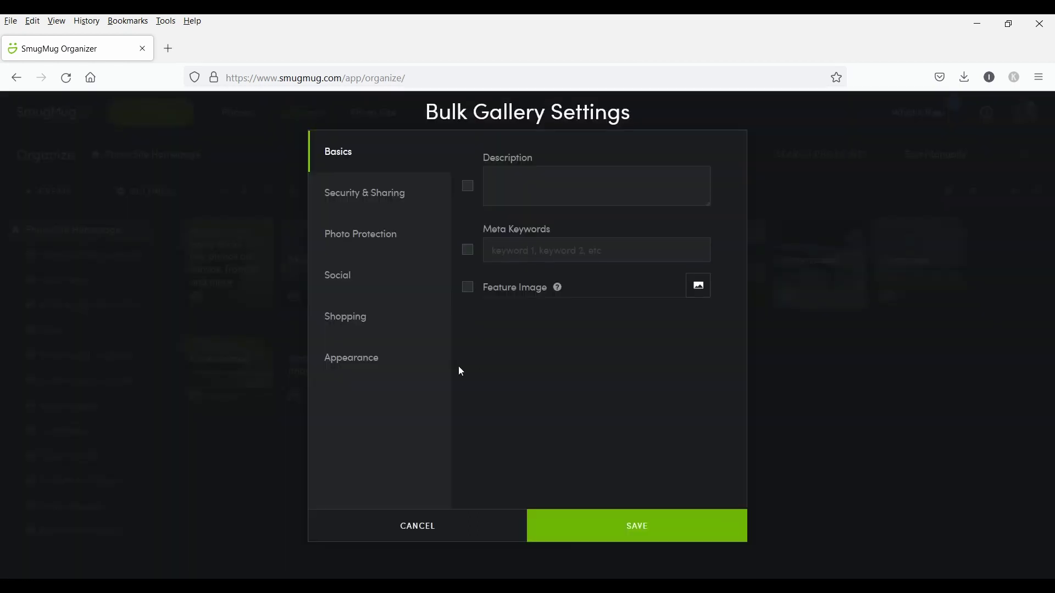
pyautogui.click(349, 319)
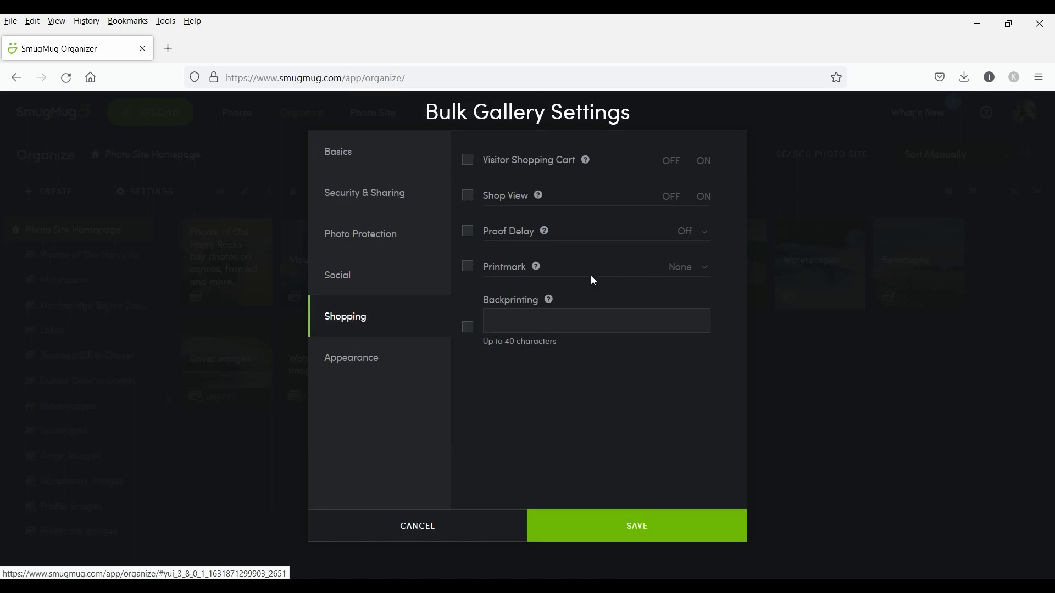
pyautogui.click(470, 274)
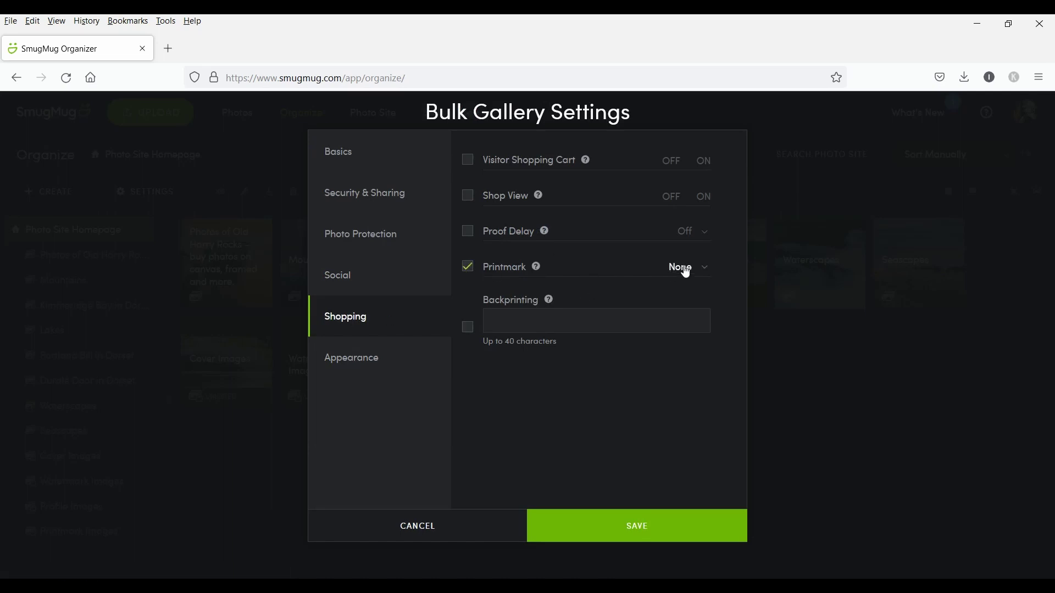
pyautogui.click(703, 268)
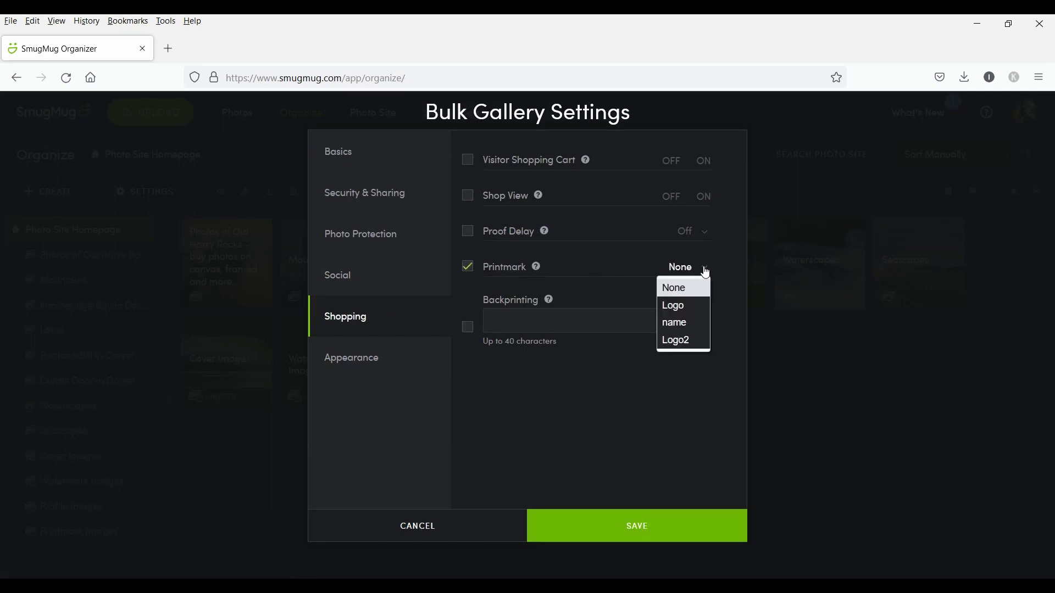
pyautogui.click(692, 341)
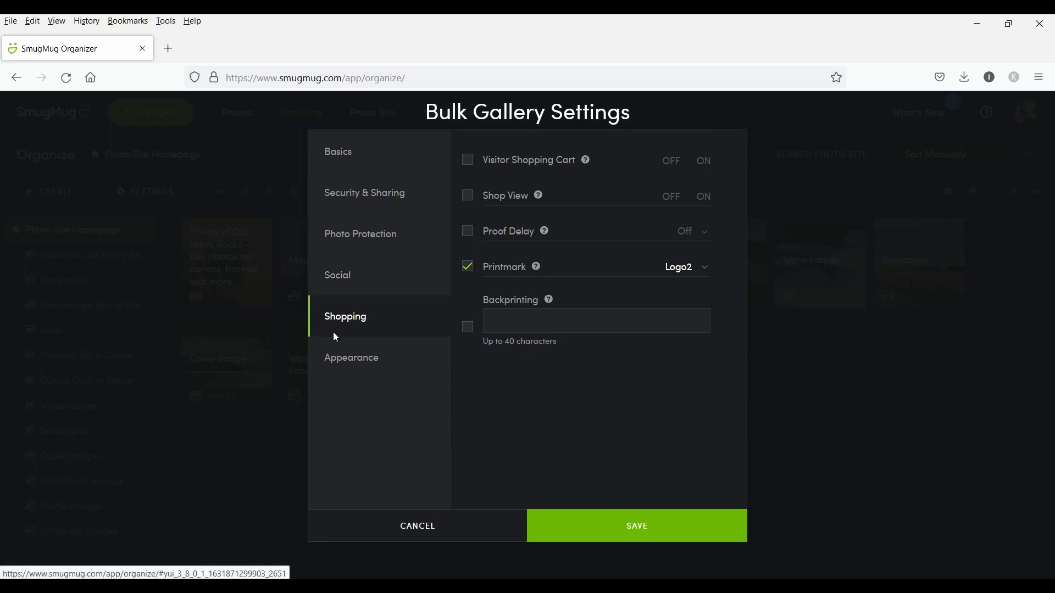
pyautogui.click(433, 528)
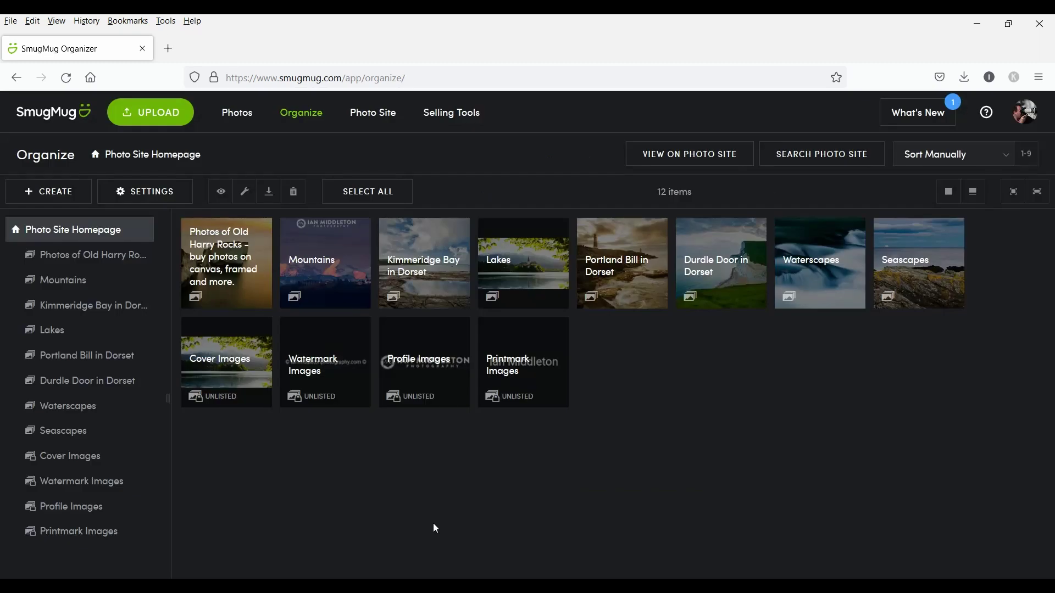
# Try Logo2 as the printmark in the Mountains gallery's shopping settings and discard the change.
pyautogui.click(328, 260)
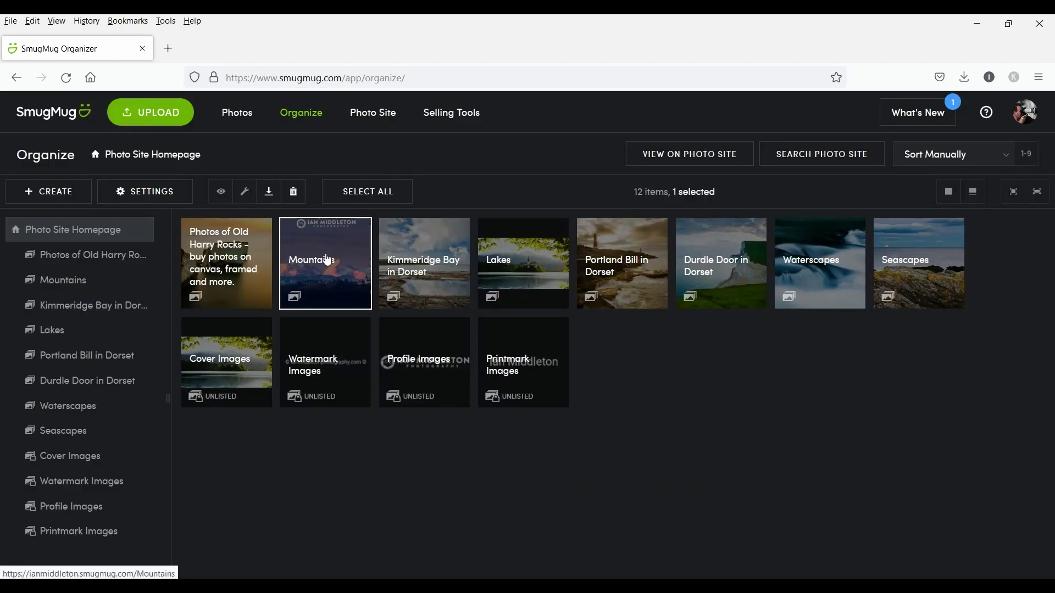
pyautogui.click(147, 193)
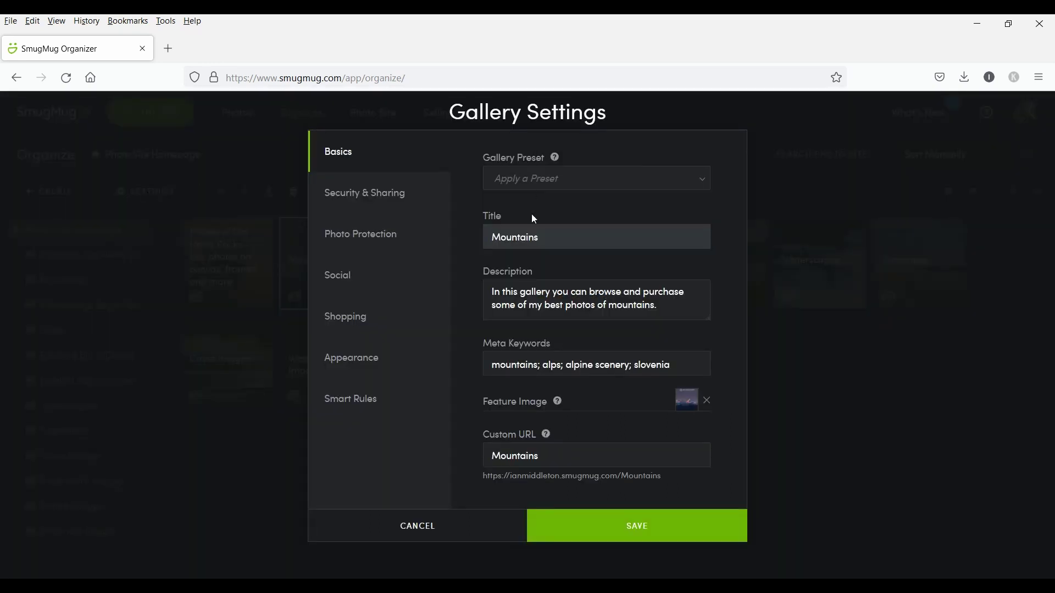
pyautogui.click(354, 326)
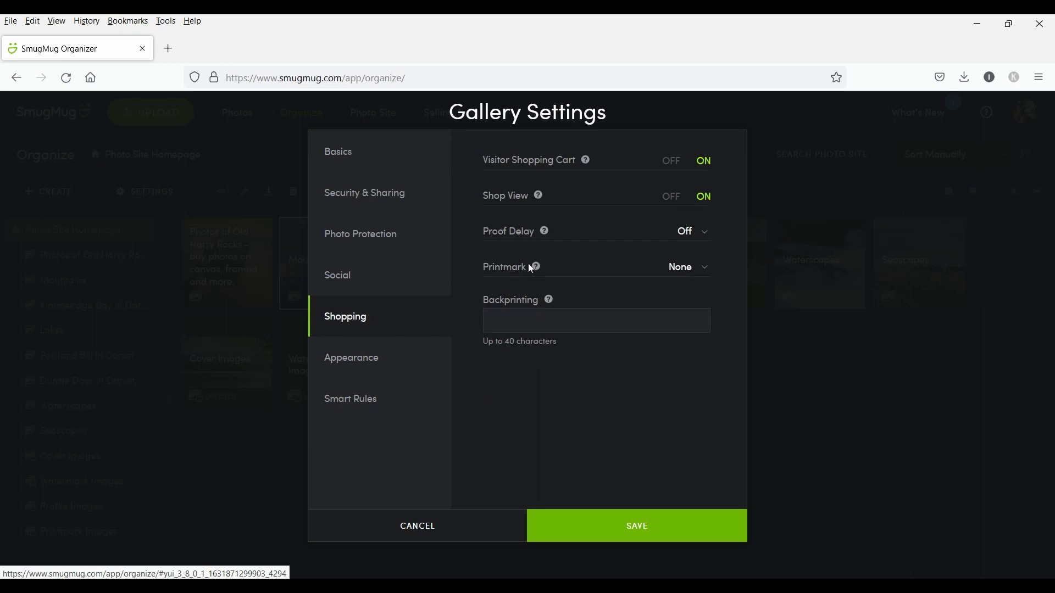
pyautogui.click(682, 268)
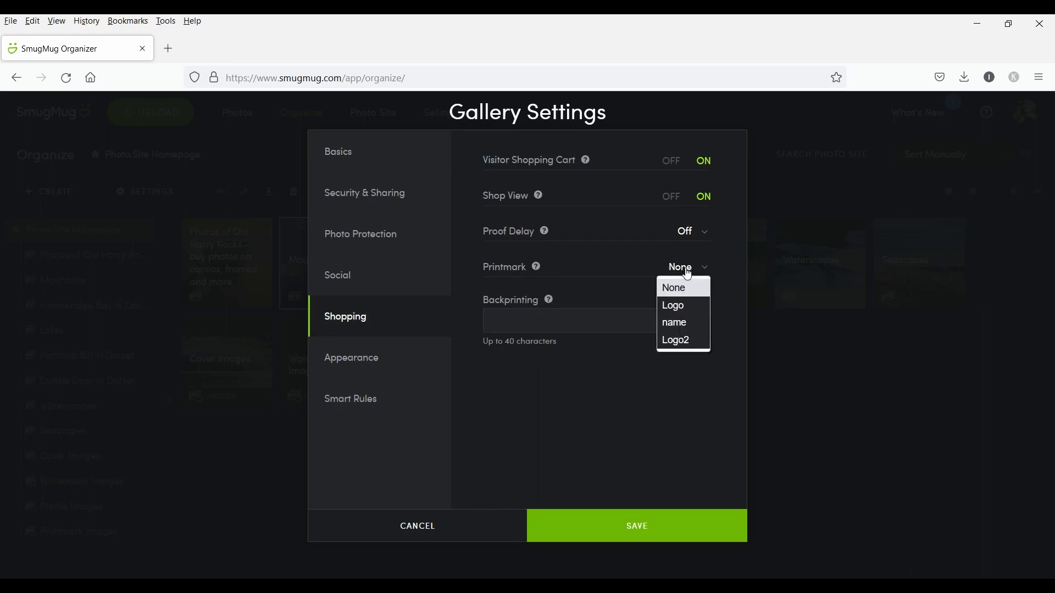
pyautogui.click(687, 341)
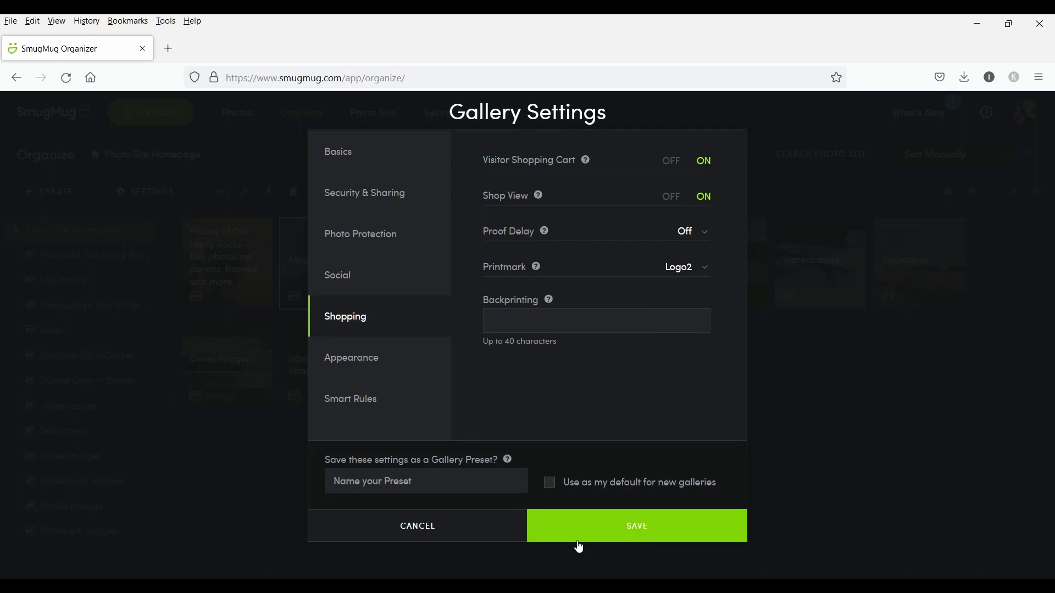
pyautogui.click(373, 529)
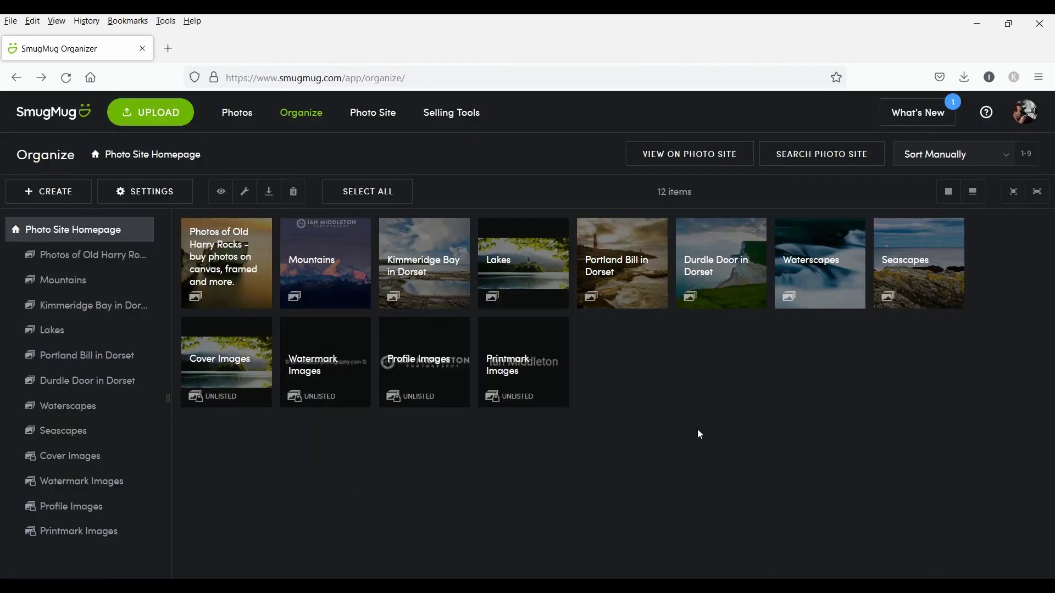
# In the site-wide backprinting settings, try the text "Thank you for your purchase. Please visit my website" followed by the website address, and clear it.
pyautogui.click(453, 113)
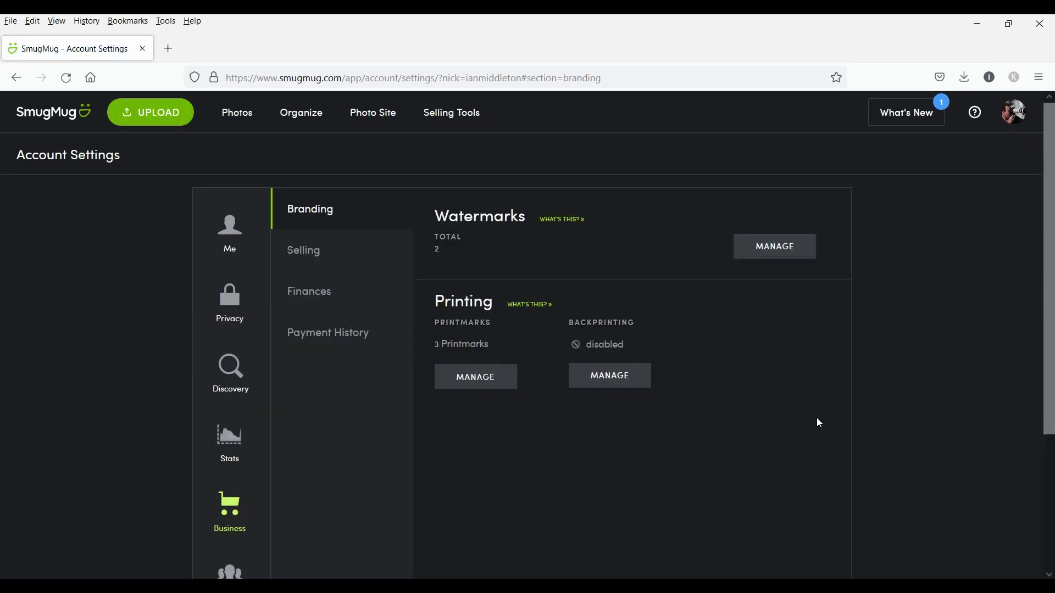
pyautogui.click(614, 378)
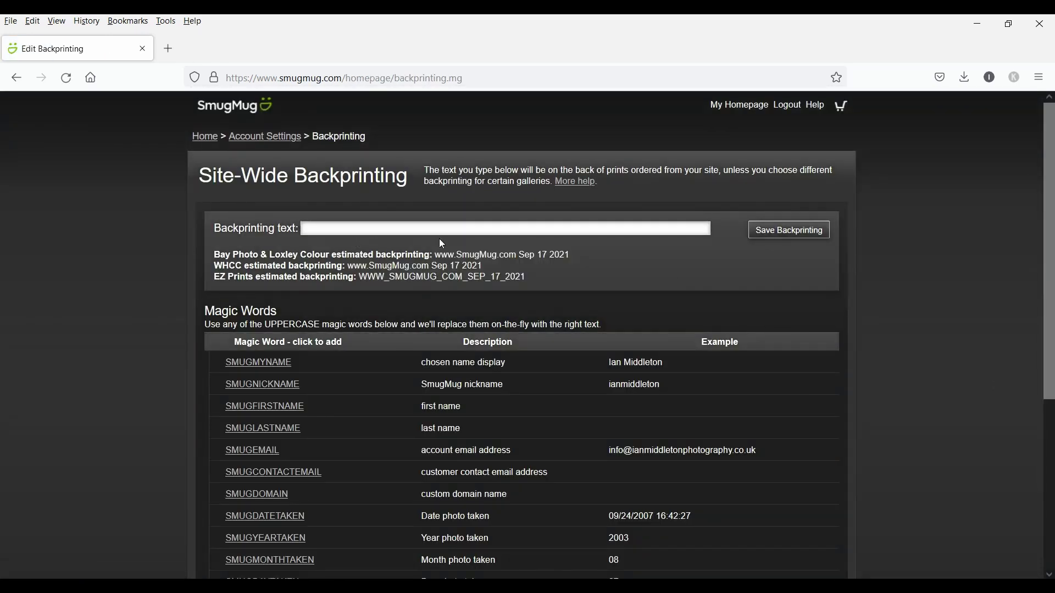
pyautogui.click(341, 224)
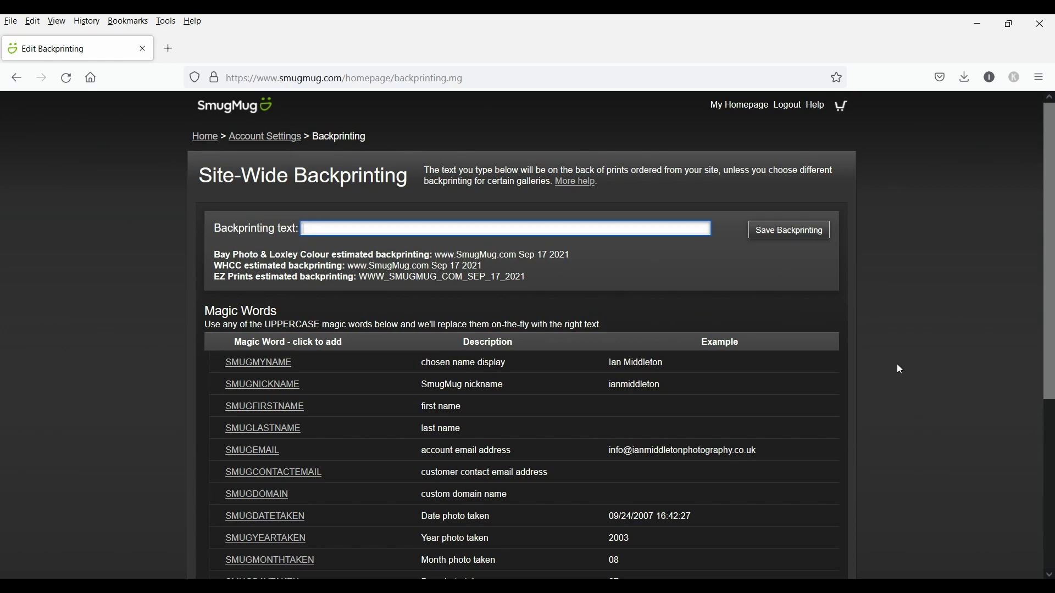
pyautogui.write('Tha')
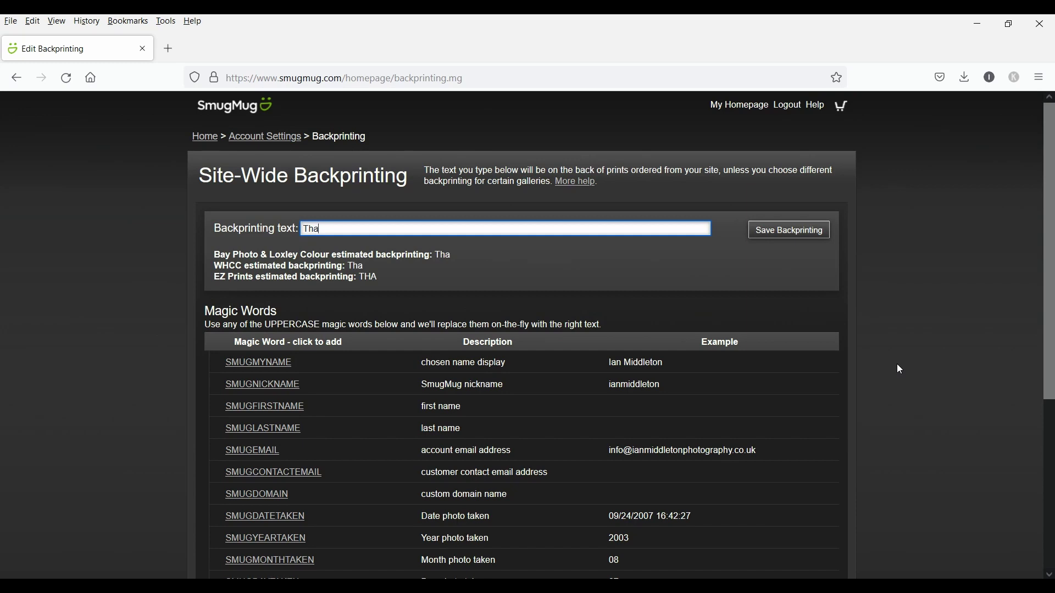
pyautogui.write('nk you for you')
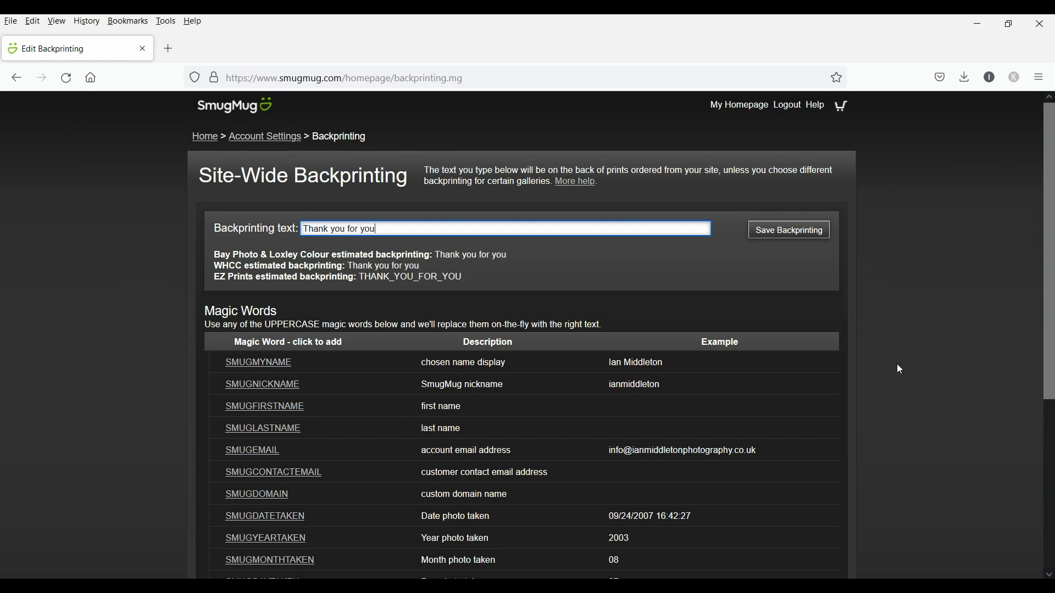
pyautogui.write('r purcha')
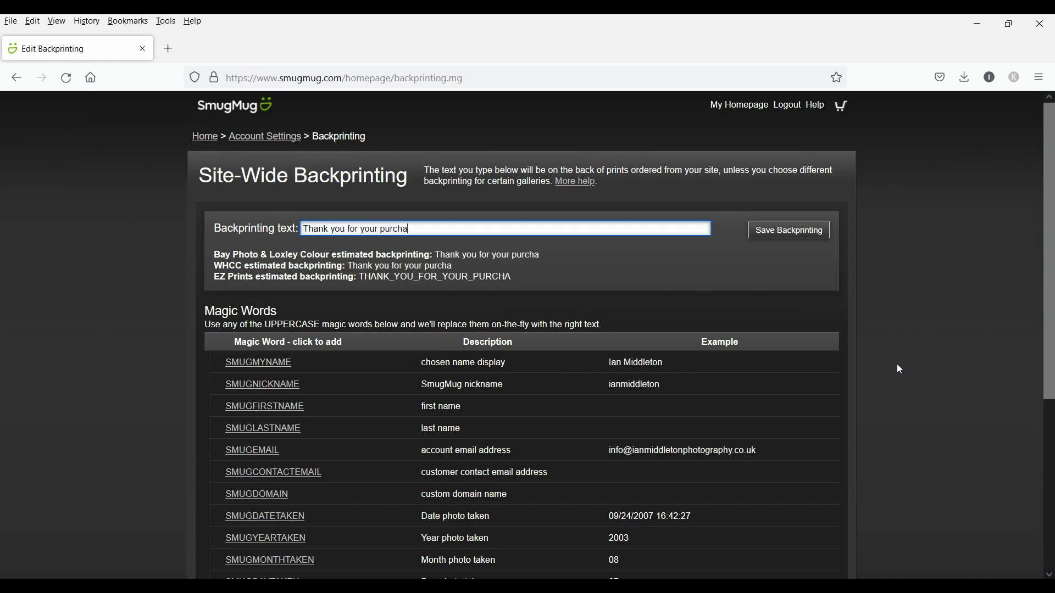
pyautogui.write('se. Pleas')
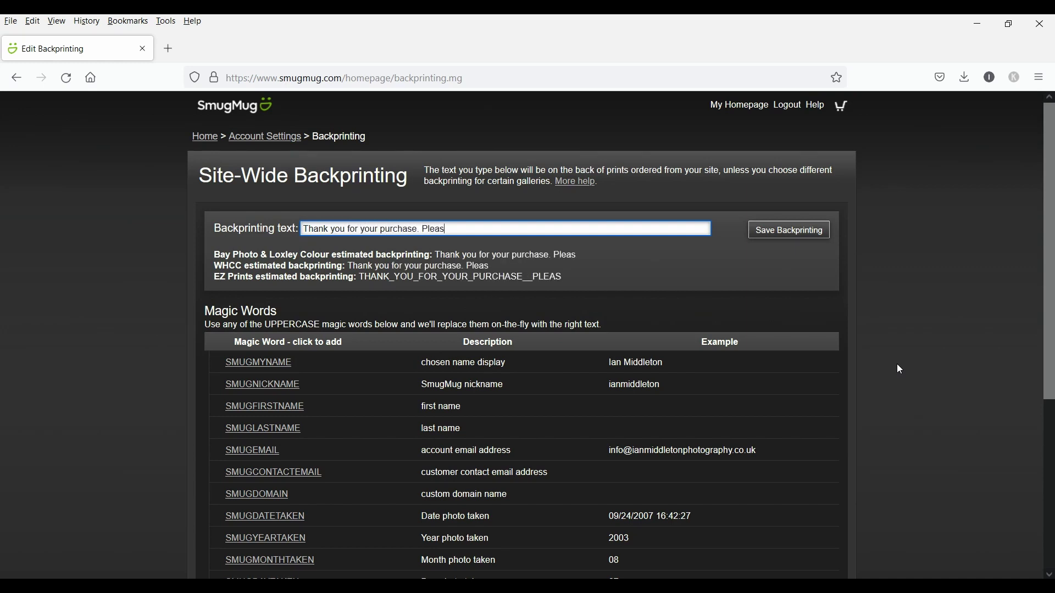
pyautogui.write('e visit my')
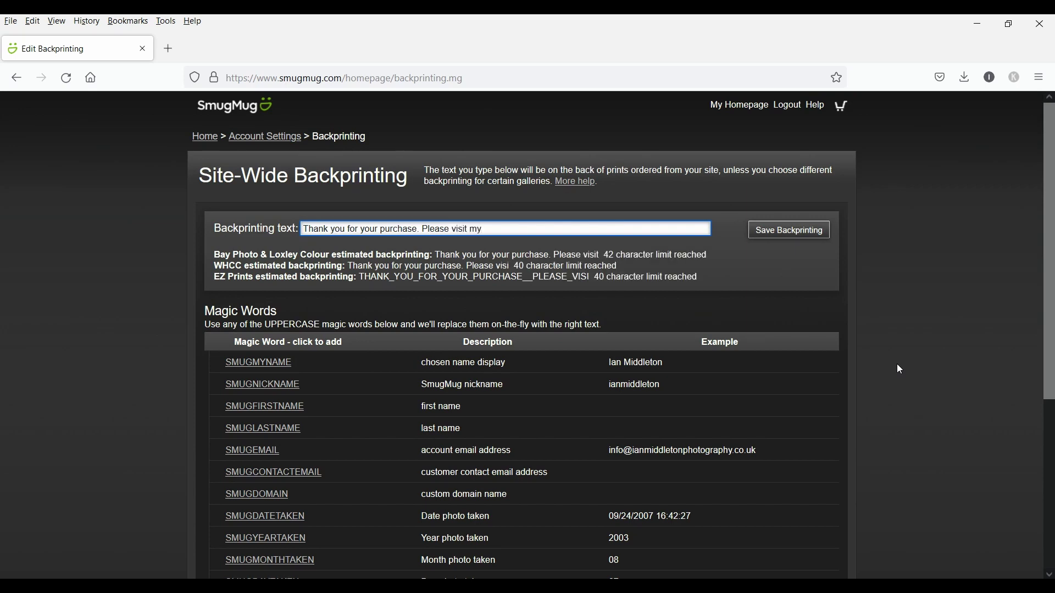
pyautogui.write(' website ')
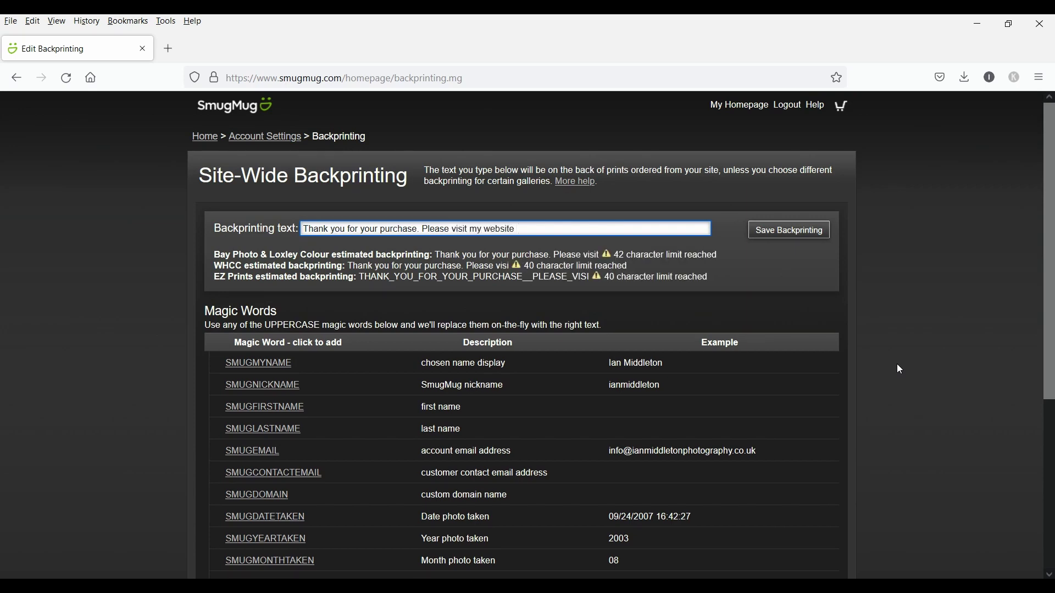
pyautogui.write('ianmiddletonphotography.')
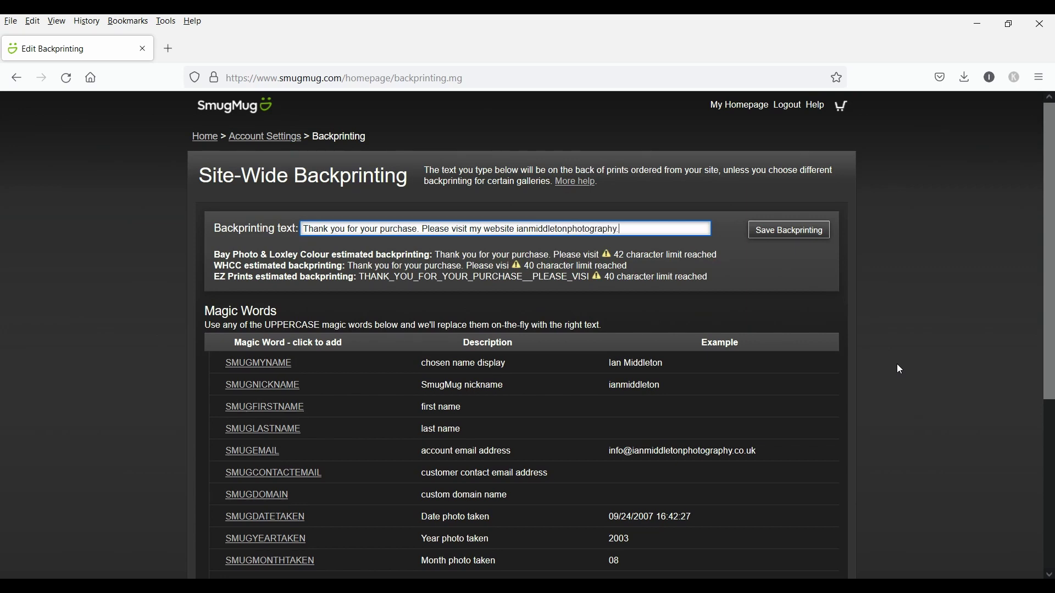
pyautogui.write('com')
pyautogui.moveTo(637, 228); pyautogui.dragTo(186, 226)
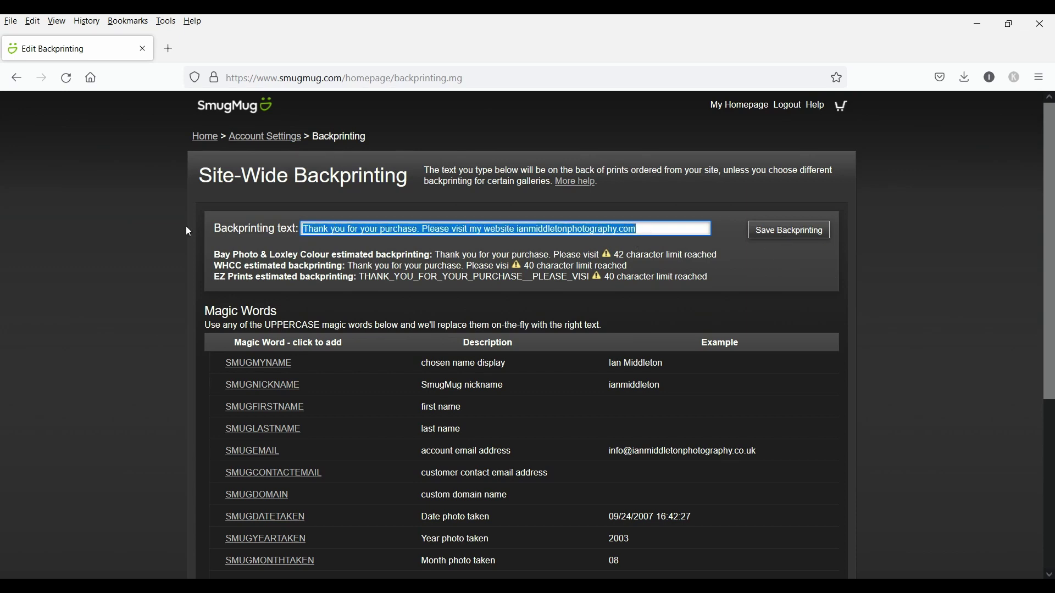
pyautogui.press('BackSpace')
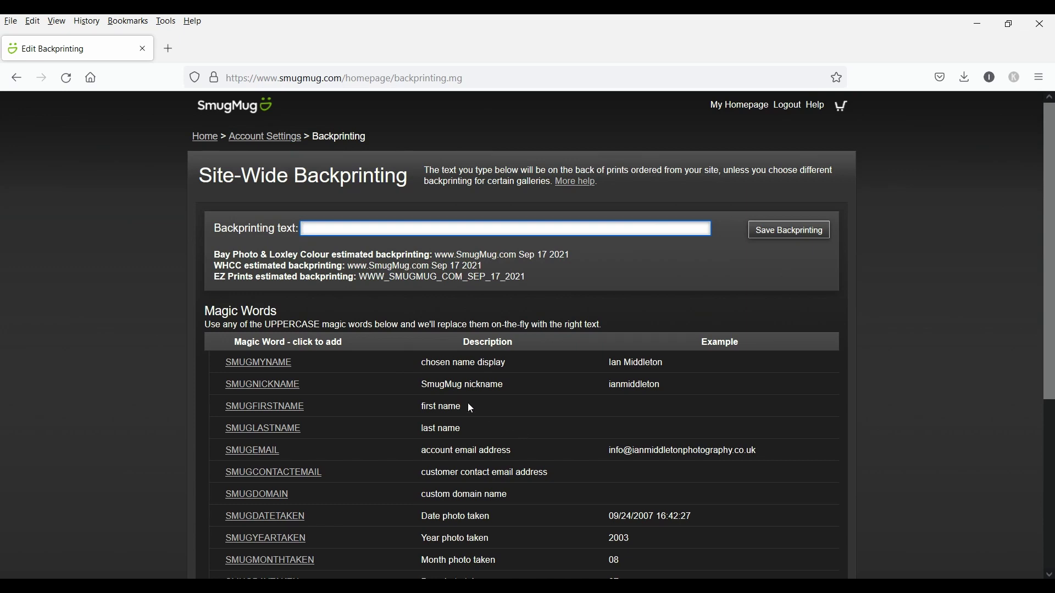
# Try the magic words SMUGMYNAME and SMUGNICKNAME as site-wide backprinting text, clear them and look over the other magic words.
pyautogui.click(262, 364)
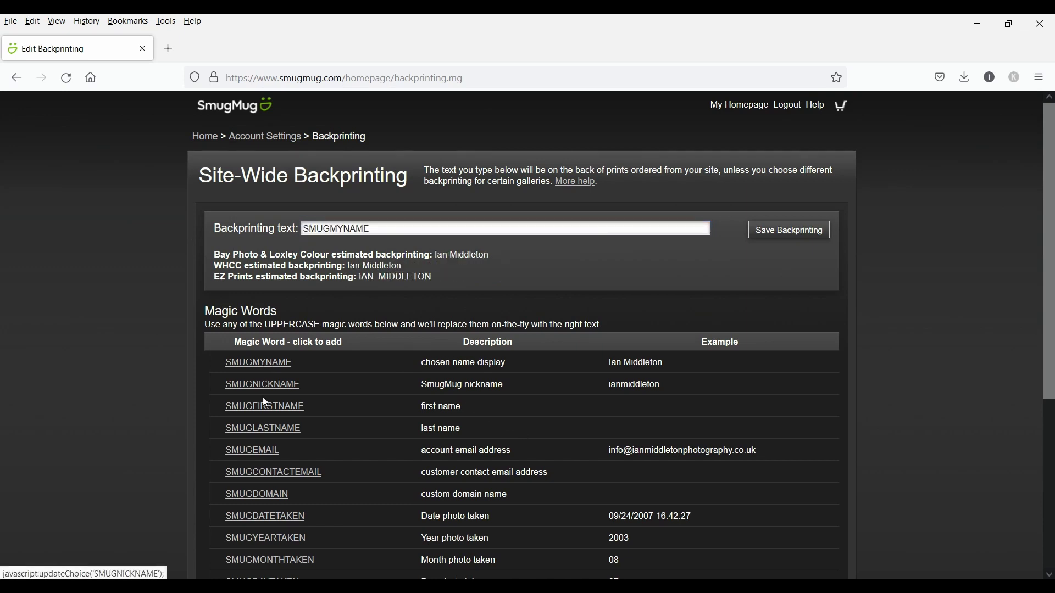
pyautogui.click(264, 389)
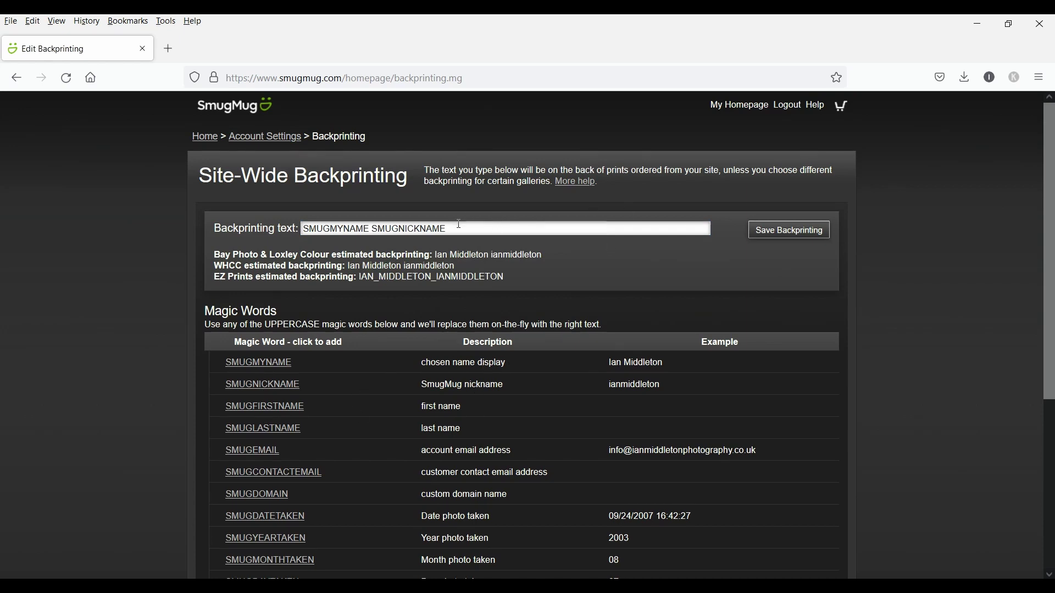
pyautogui.moveTo(544, 229); pyautogui.dragTo(212, 225)
pyautogui.press('BackSpace')
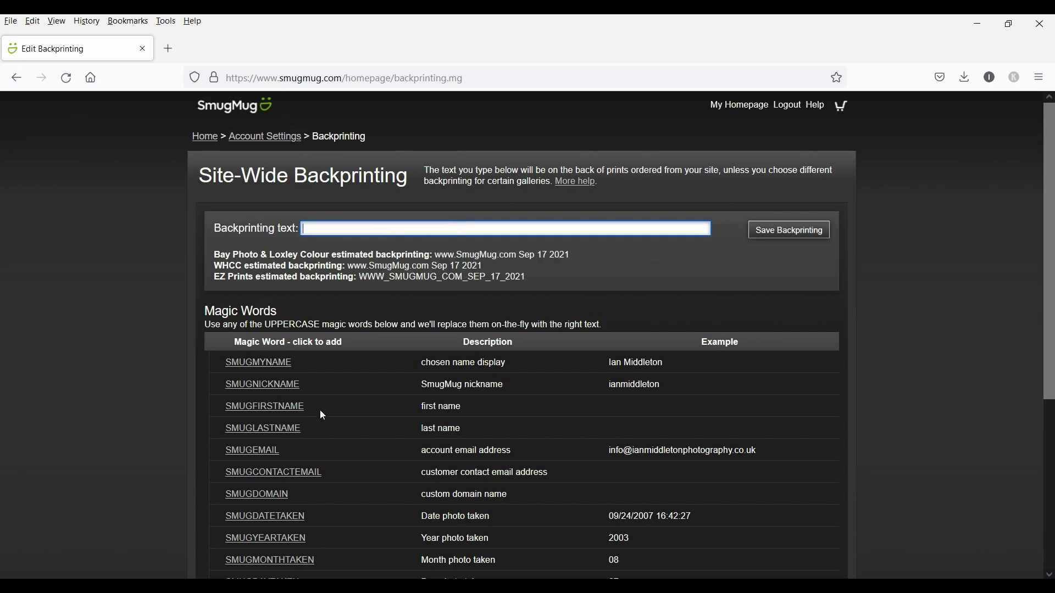
pyautogui.scroll(-2, 320, 410)
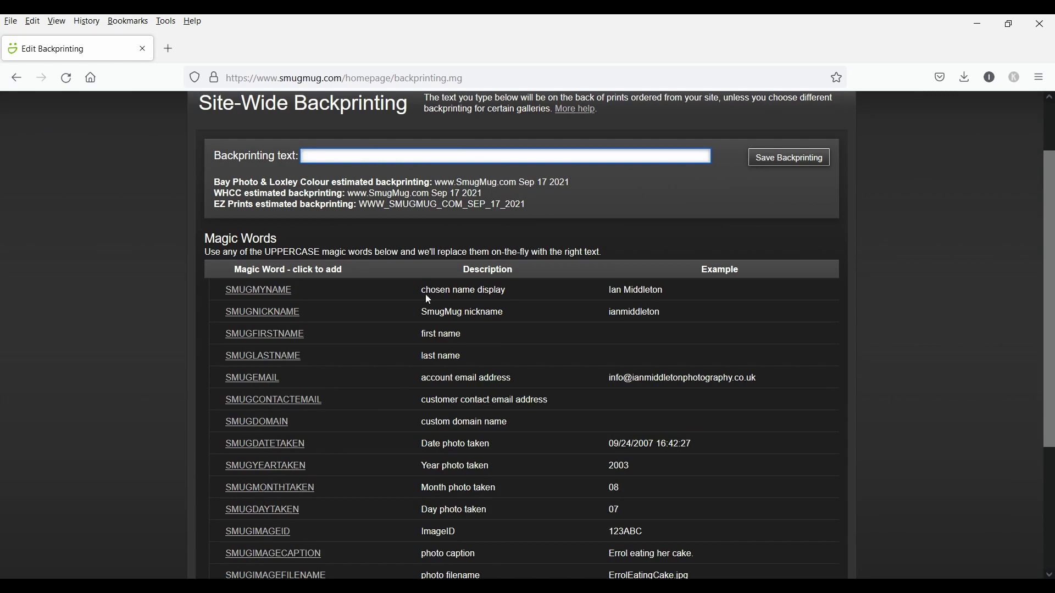
pyautogui.scroll(2, 477, 156)
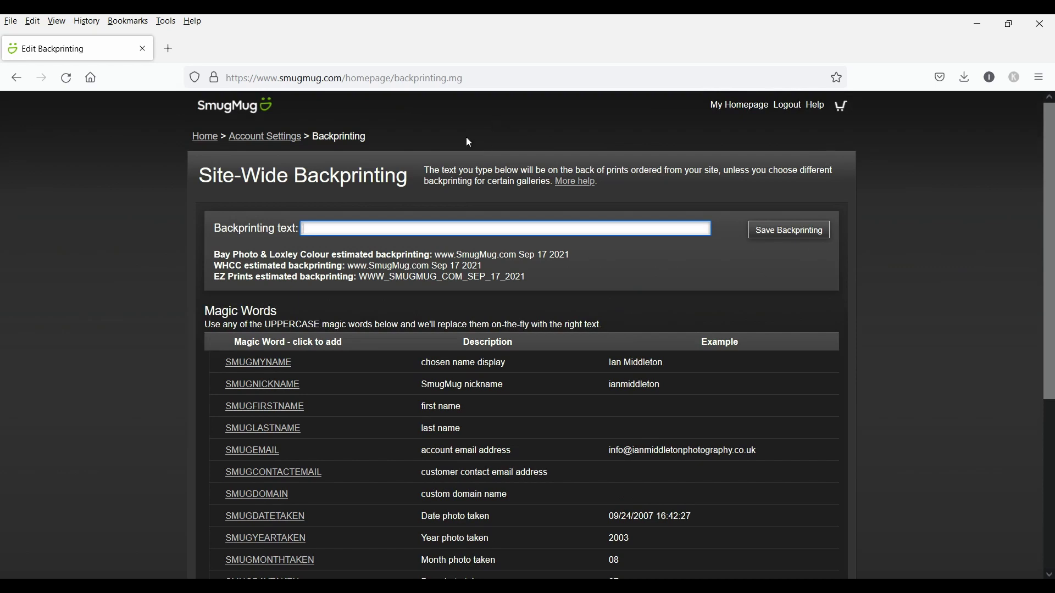
# Back in the site organizer, enter "Thank you for your purchase" as the backprinting text in the Mountains gallery's shopping settings.
pyautogui.click(15, 79)
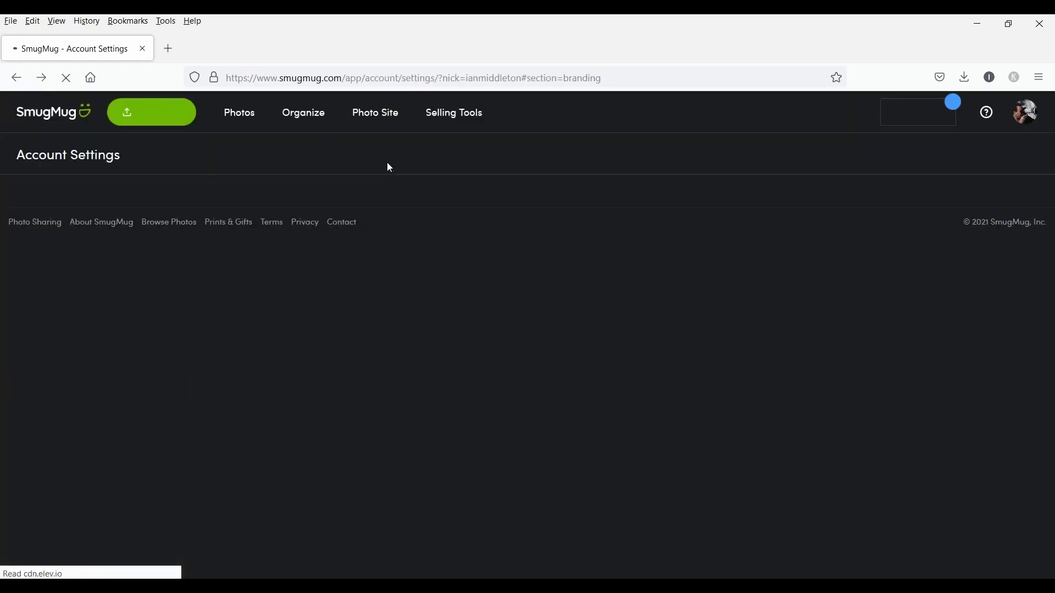
pyautogui.click(321, 114)
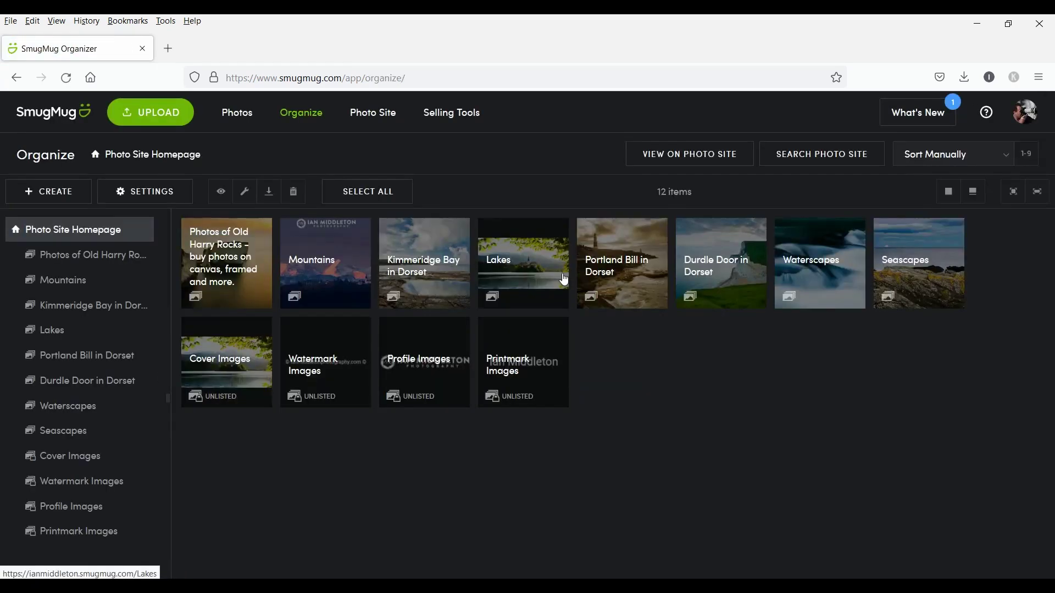
pyautogui.click(324, 279)
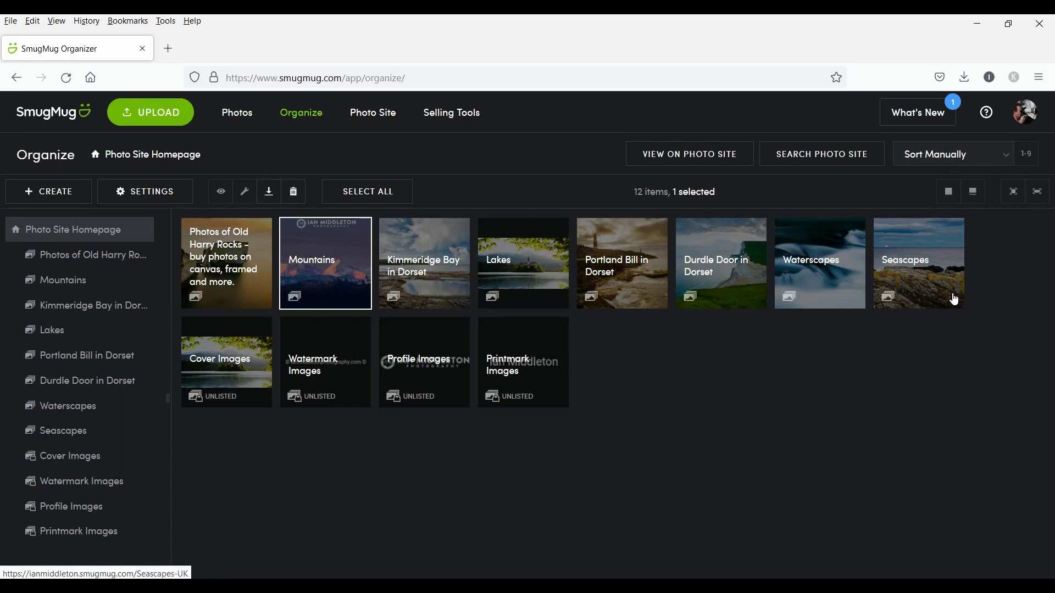
pyautogui.click(173, 194)
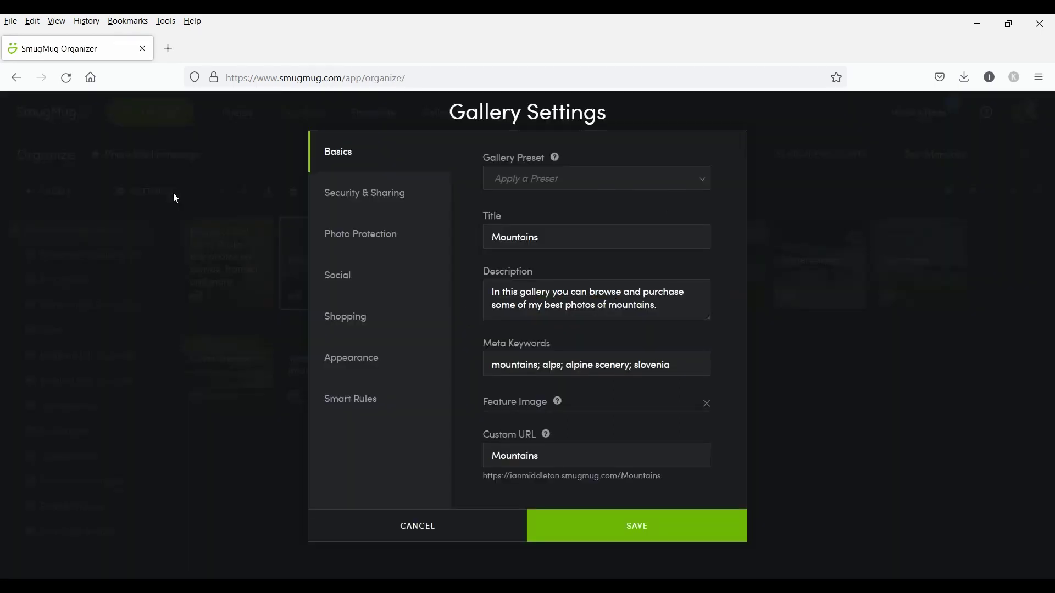
pyautogui.click(360, 321)
pyautogui.click(535, 322)
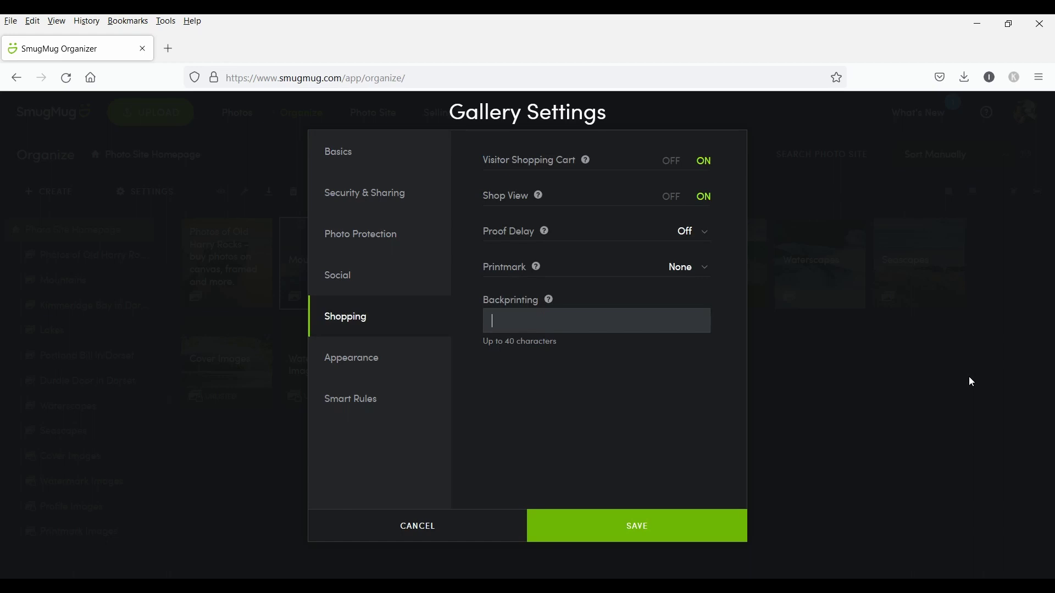
pyautogui.write('Thank you')
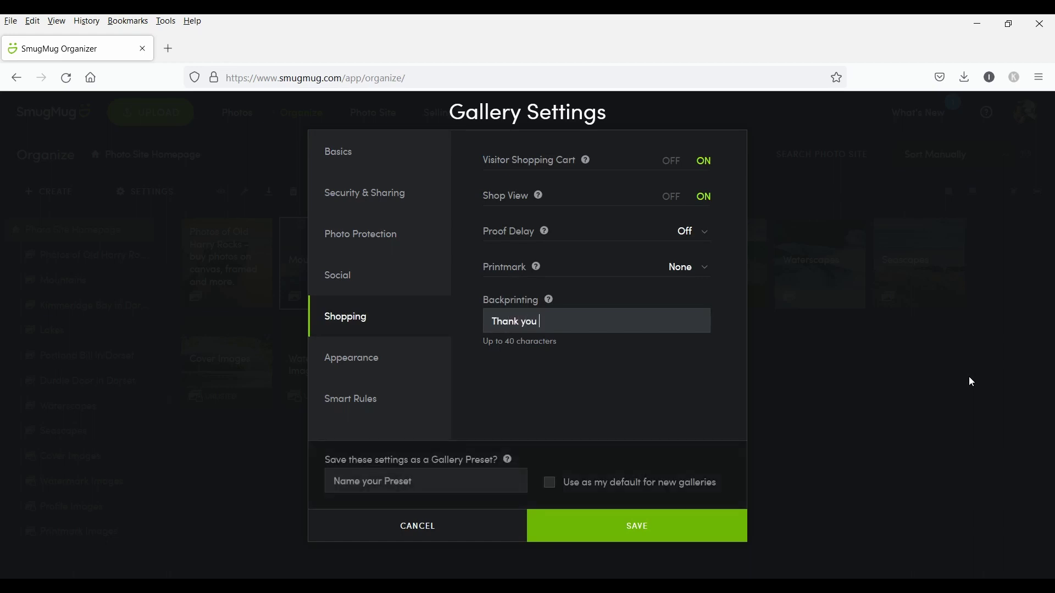
pyautogui.write(' for your purchase')
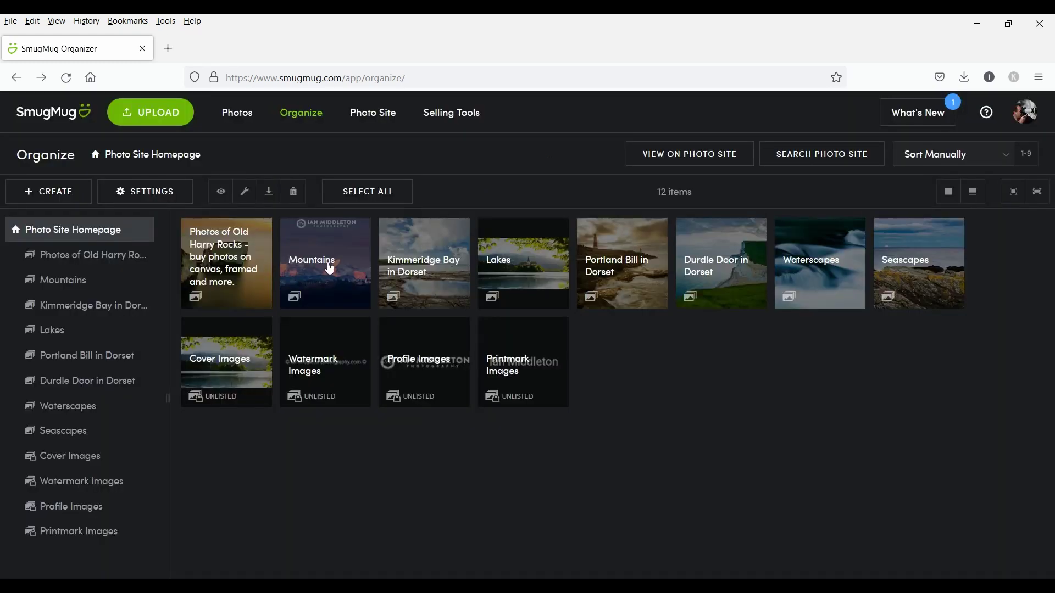
# Try enabling backprinting in the bulk shopping settings for the four galleries from Mountains to Portland Bill in Dorset, and cancel without saving.
pyautogui.click(328, 264)
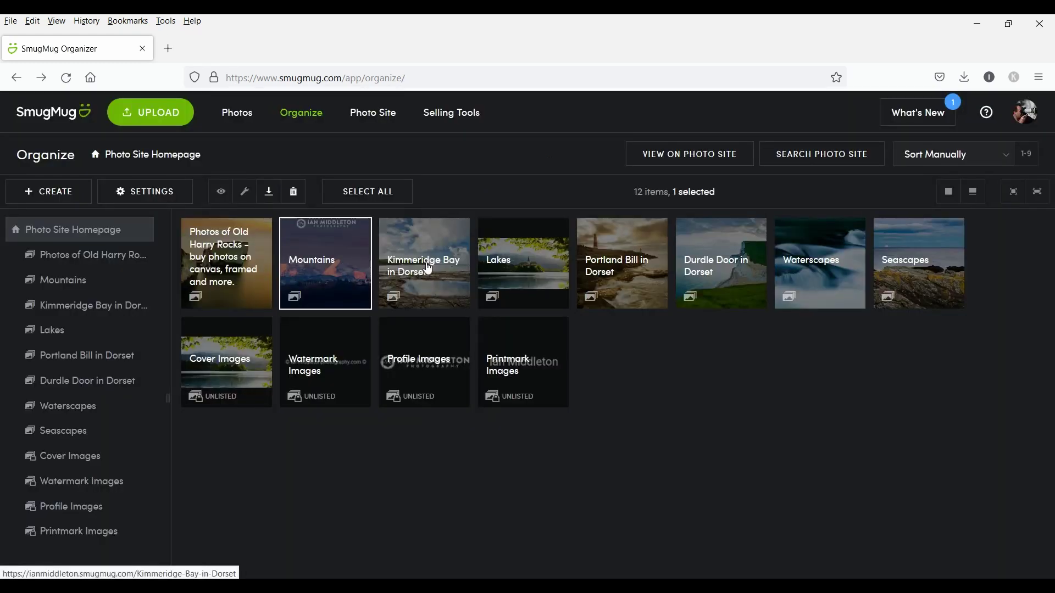
pyautogui.keyDown('shift'); pyautogui.click(615, 281); pyautogui.keyUp('shift')
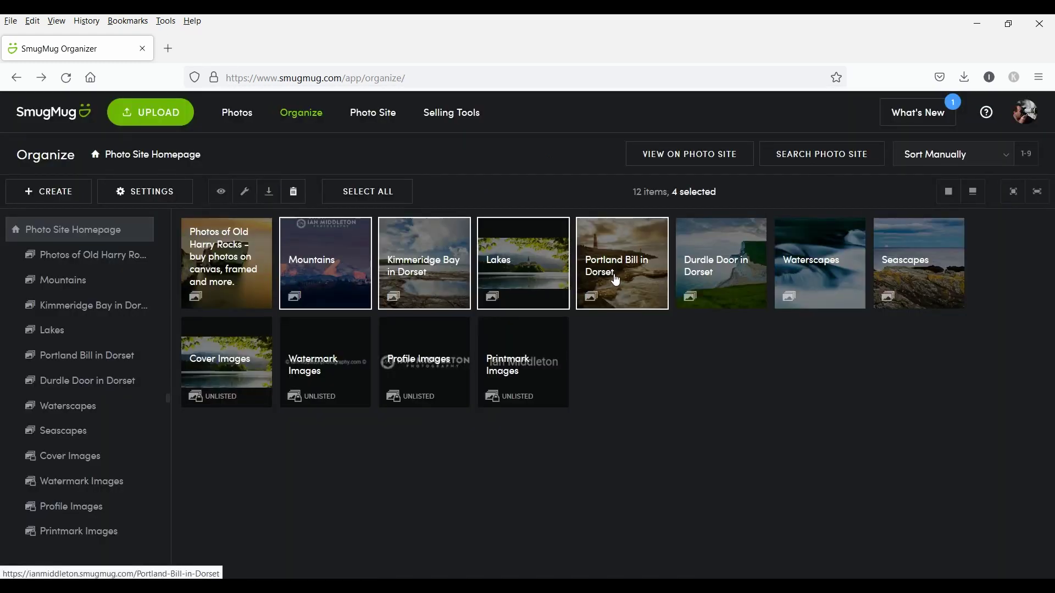
pyautogui.click(154, 195)
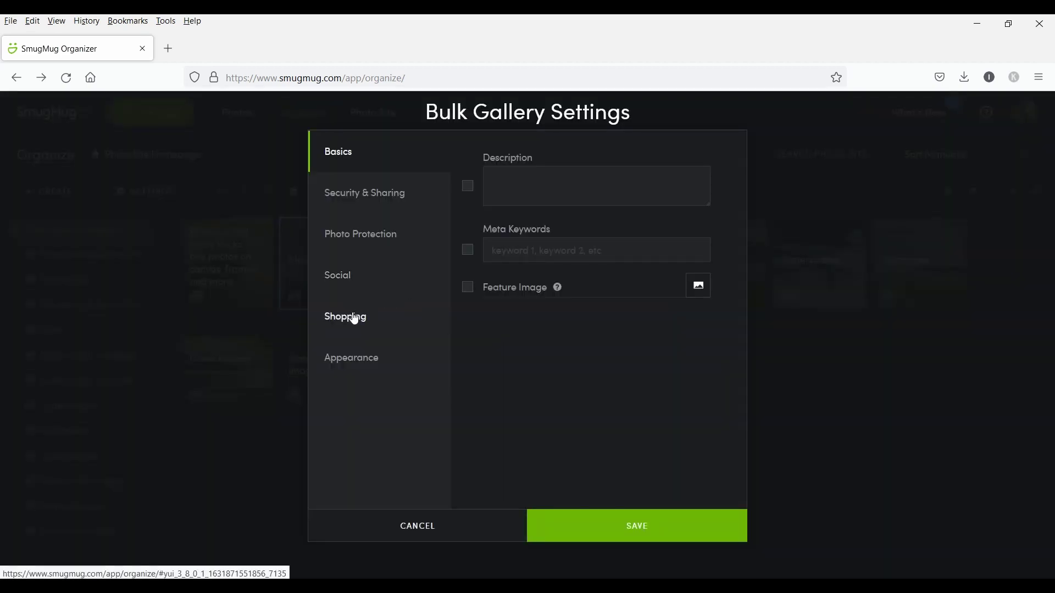
pyautogui.click(352, 317)
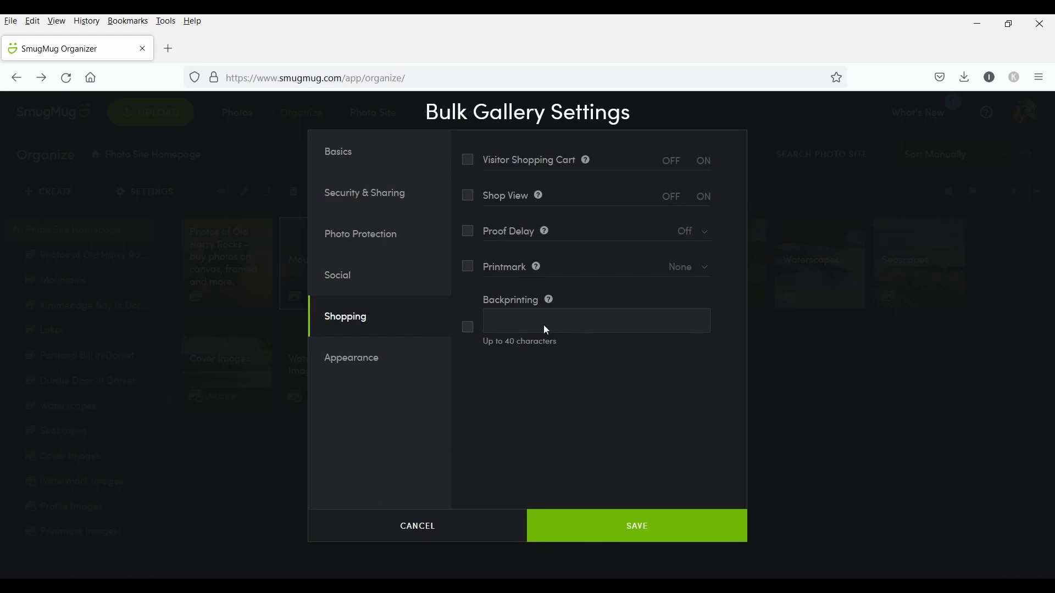
pyautogui.click(468, 327)
pyautogui.click(528, 325)
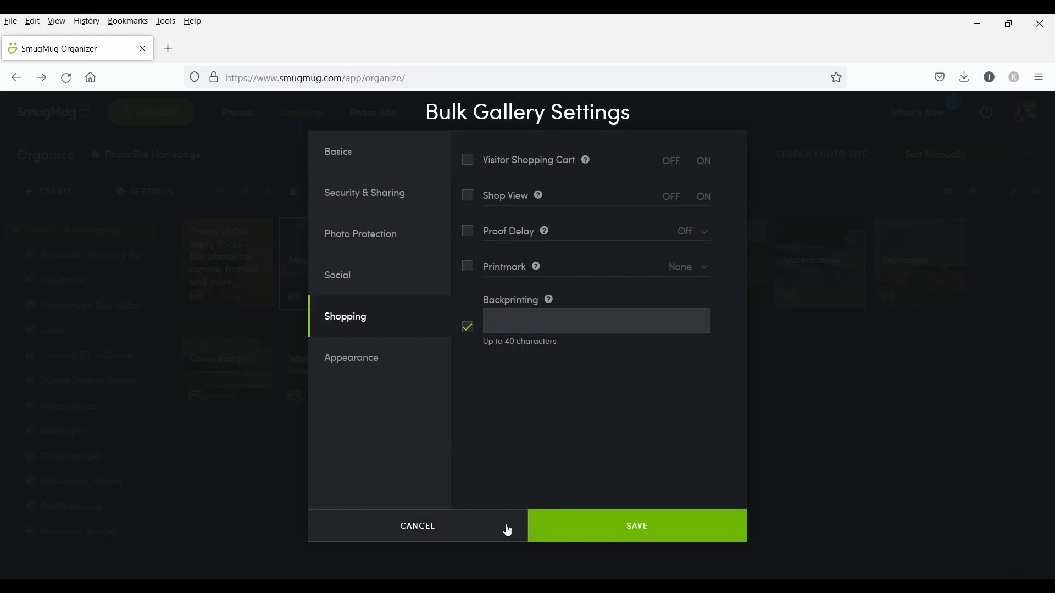
pyautogui.click(438, 530)
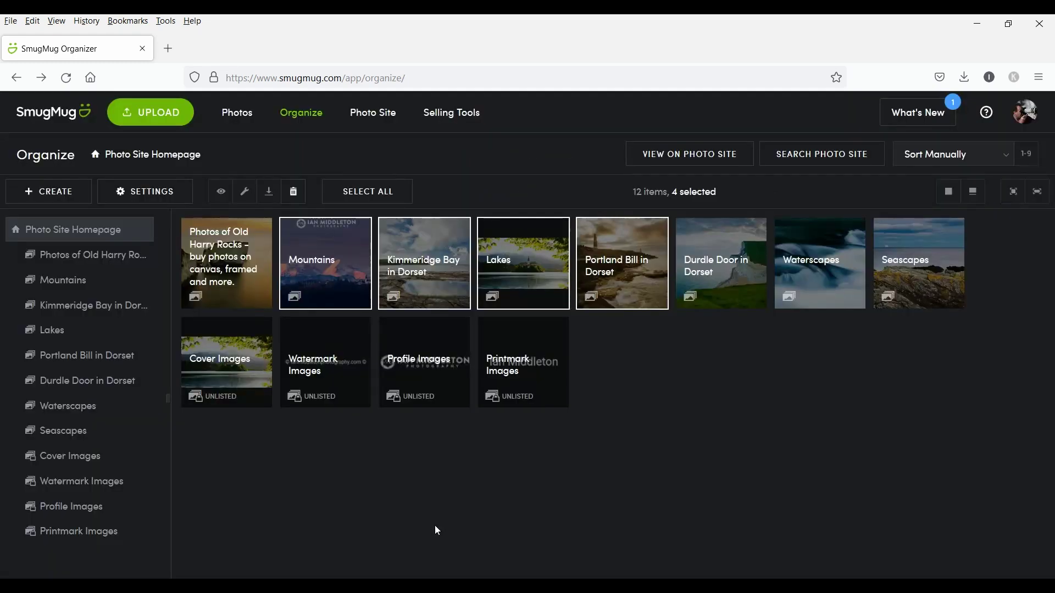